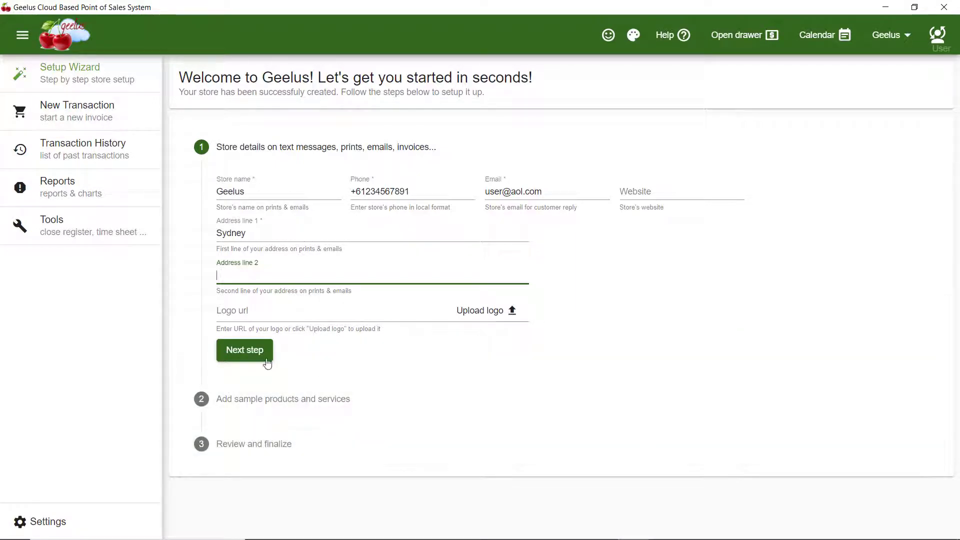
Complete the store setup wizard with the entered store details, choosing to create an empty store, and finalize the setup.
{"action": "left_click", "coordinate": [266, 358]}
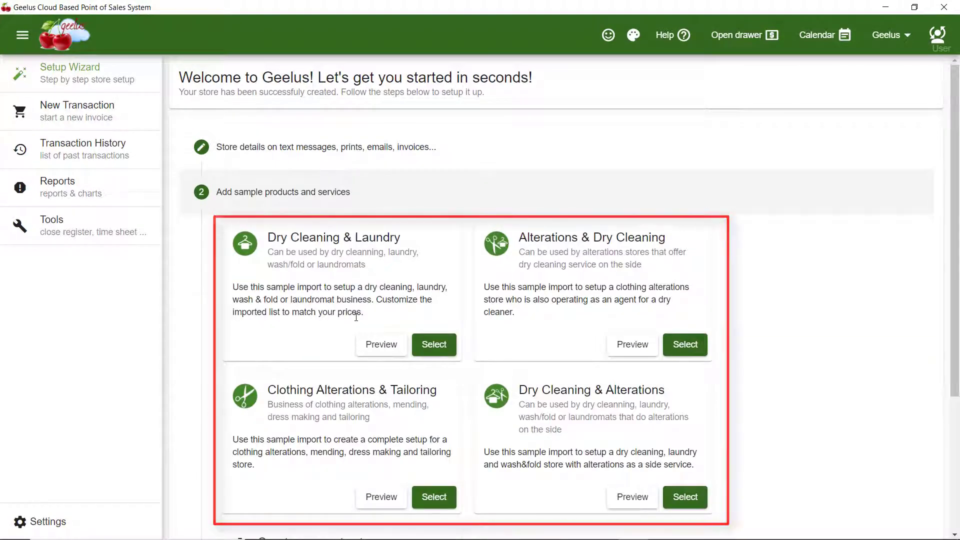
{"action": "scroll", "coordinate": [356, 316], "scroll_direction": "down", "scroll_amount": 4}
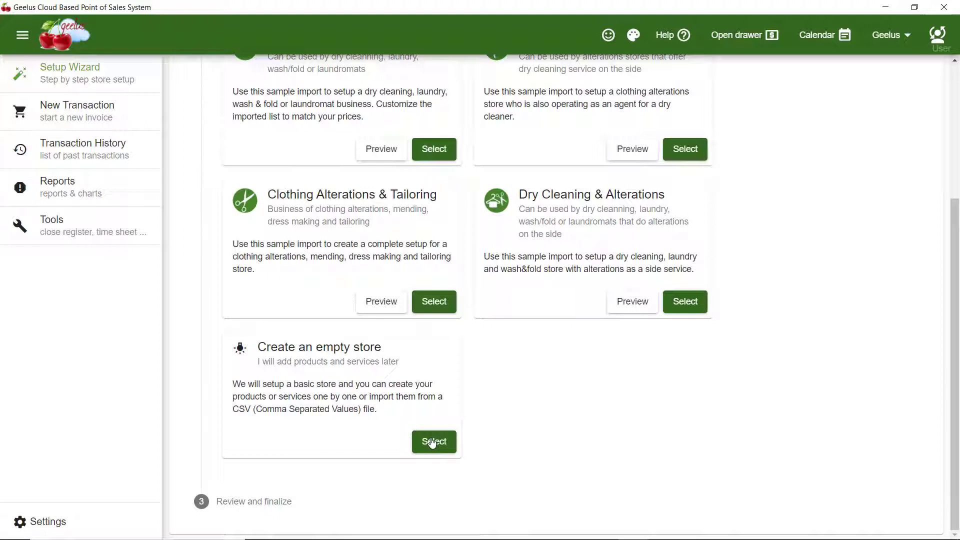
{"action": "left_click", "coordinate": [433, 442]}
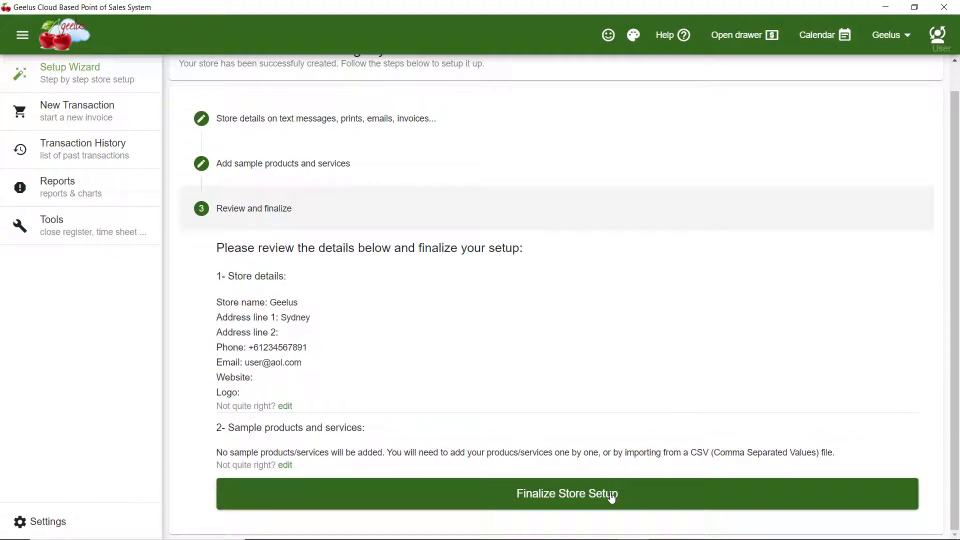
{"action": "left_click", "coordinate": [611, 496]}
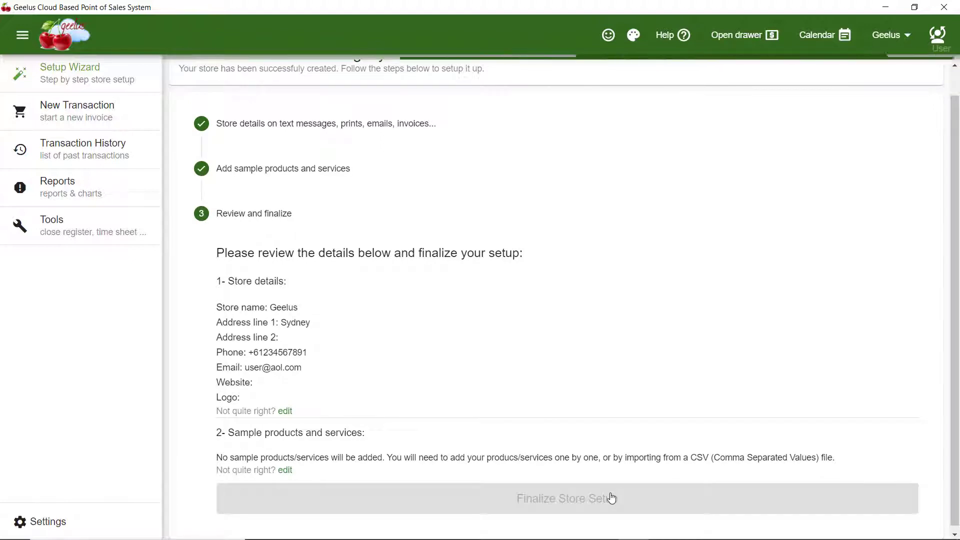
Open the CSV file import for products and services (items) in the store settings.
{"action": "left_click", "coordinate": [74, 520]}
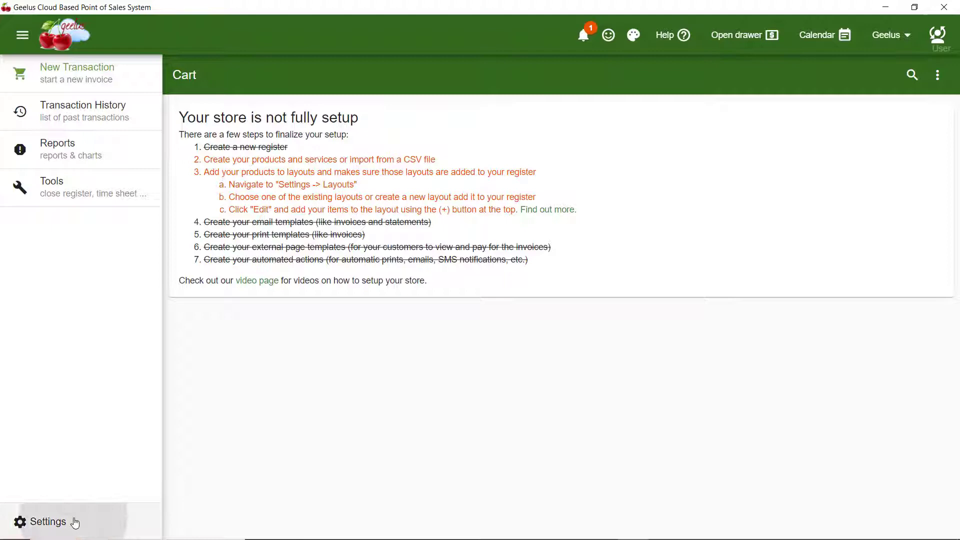
{"action": "scroll", "coordinate": [309, 442], "scroll_direction": "down", "scroll_amount": 6}
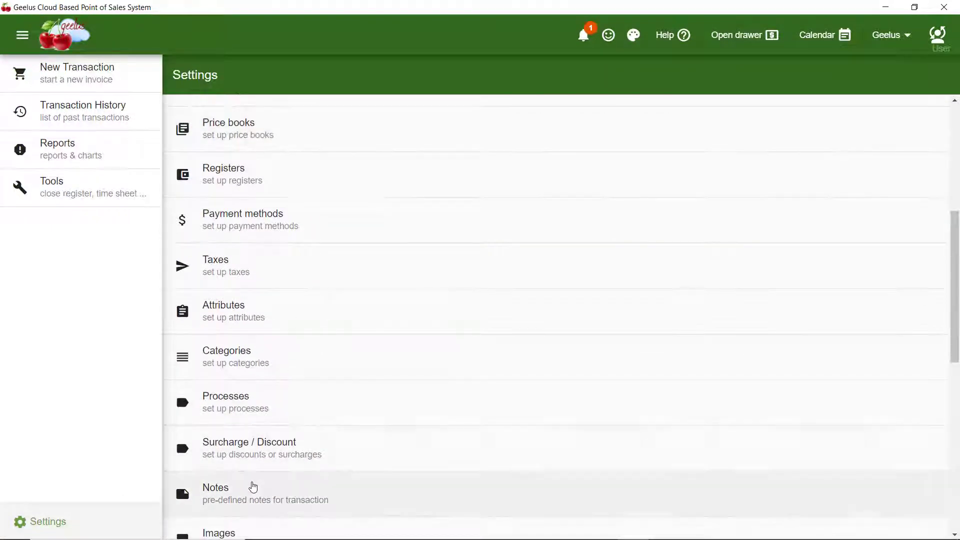
{"action": "scroll", "coordinate": [253, 480], "scroll_direction": "down", "scroll_amount": 4}
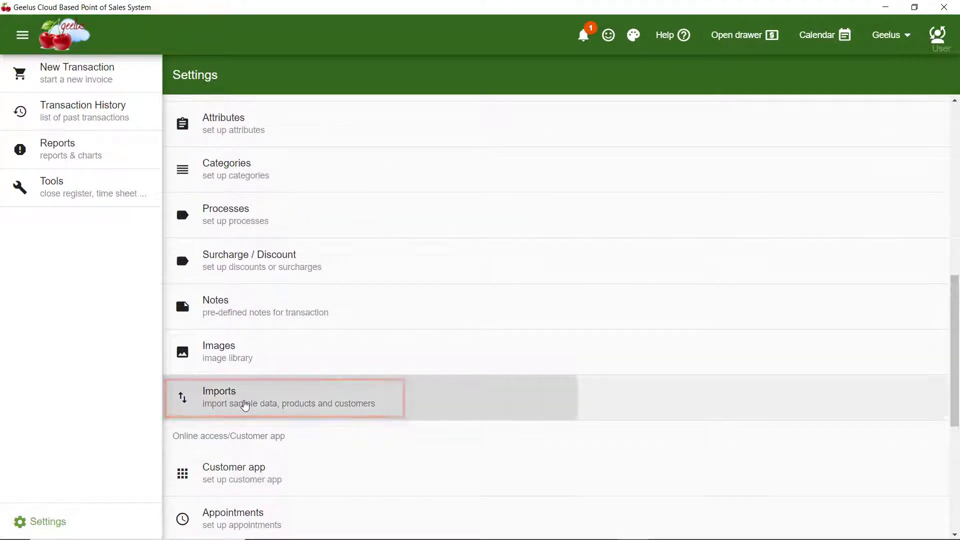
{"action": "left_click", "coordinate": [242, 403]}
{"action": "left_click", "coordinate": [317, 113]}
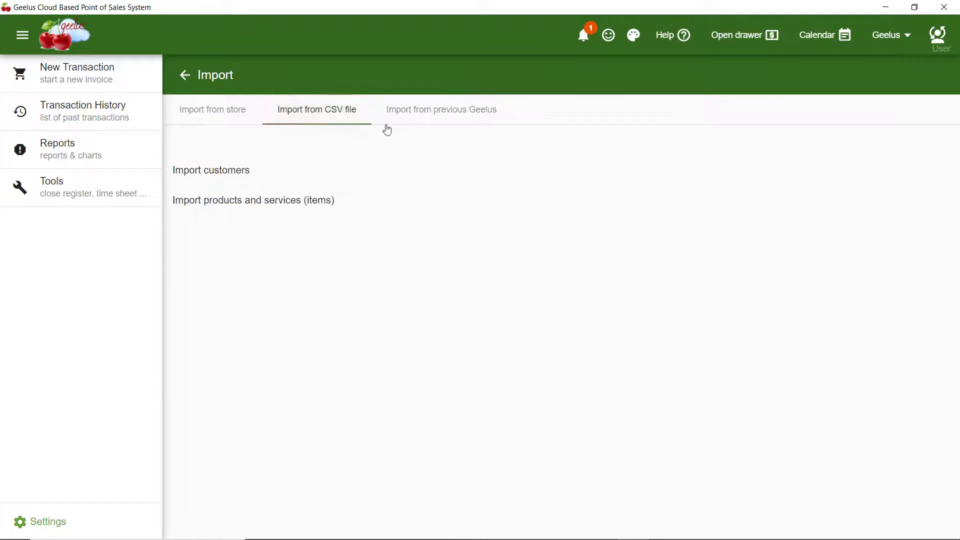
{"action": "left_click", "coordinate": [344, 201]}
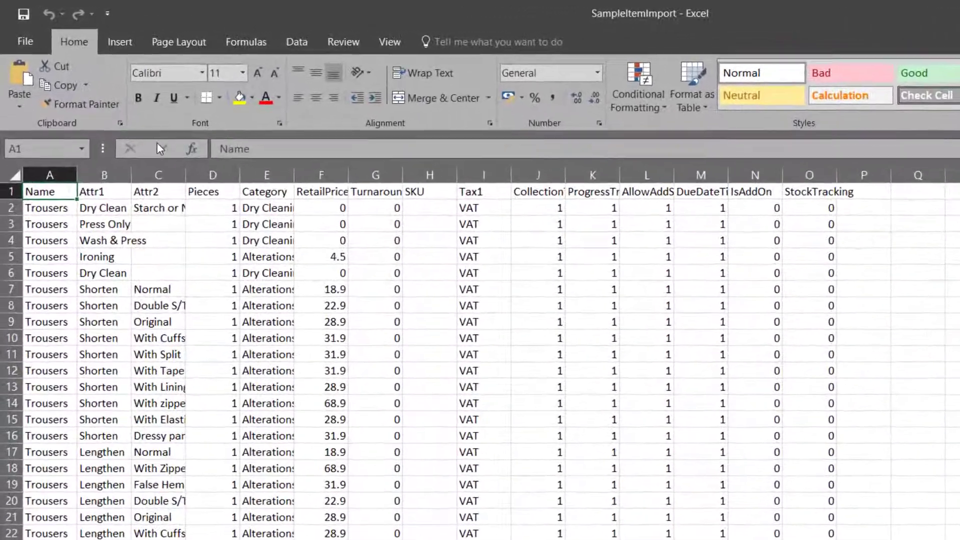
In Excel, auto-fit all column widths of the SampleItemImport sheet to their contents.
{"action": "left_click", "coordinate": [14, 173]}
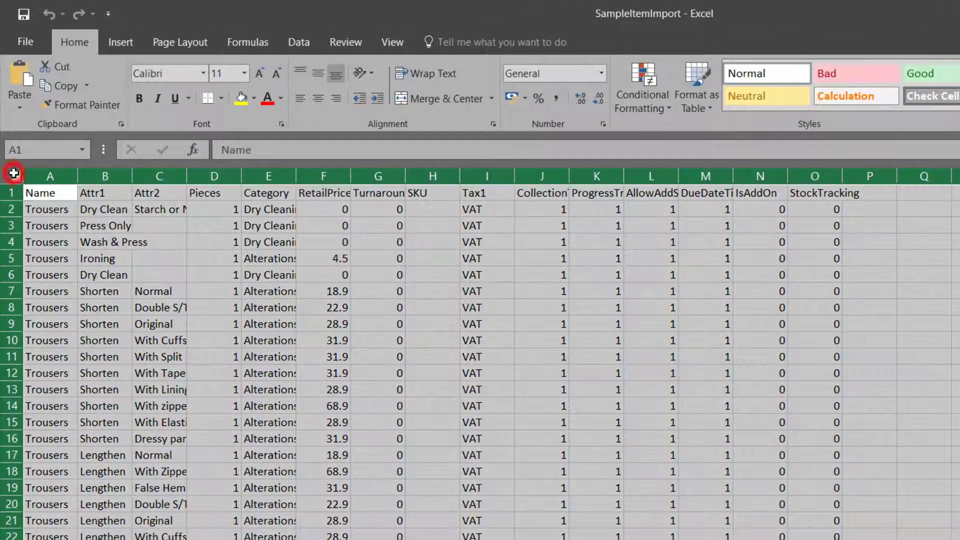
{"action": "double_click", "coordinate": [76, 174]}
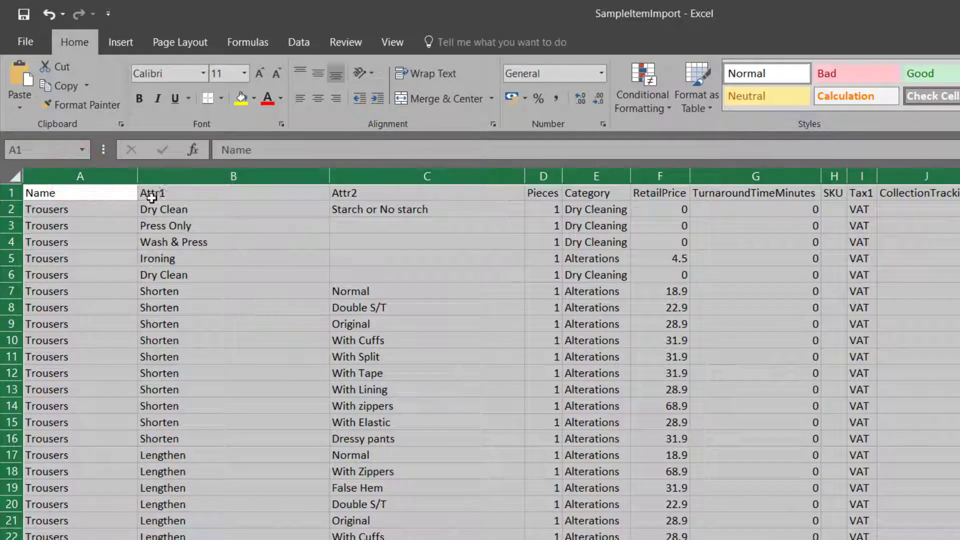
{"action": "left_click", "coordinate": [120, 210]}
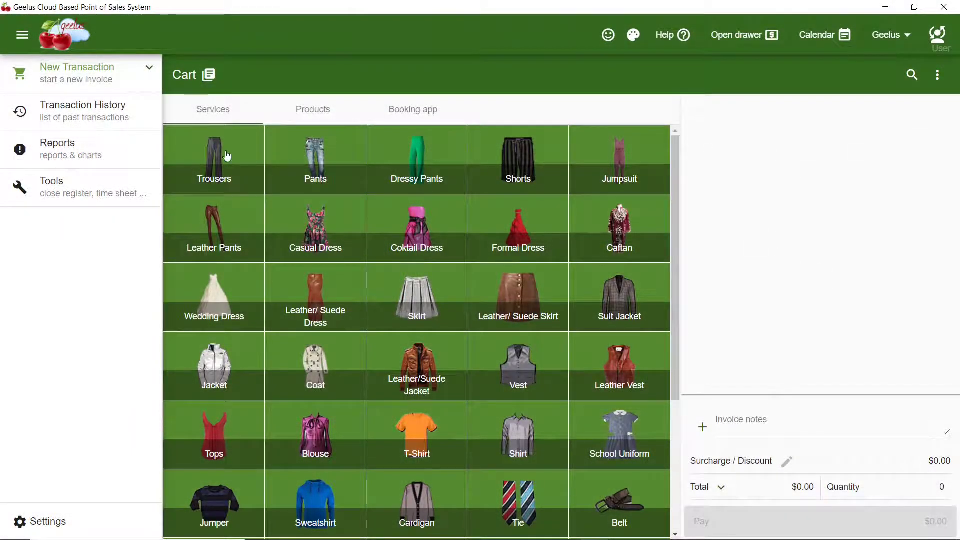
In Geelus, add Trousers to the cart with the Shorten / Normal task plus a Dry Clean task on the same item.
{"action": "left_click", "coordinate": [226, 156]}
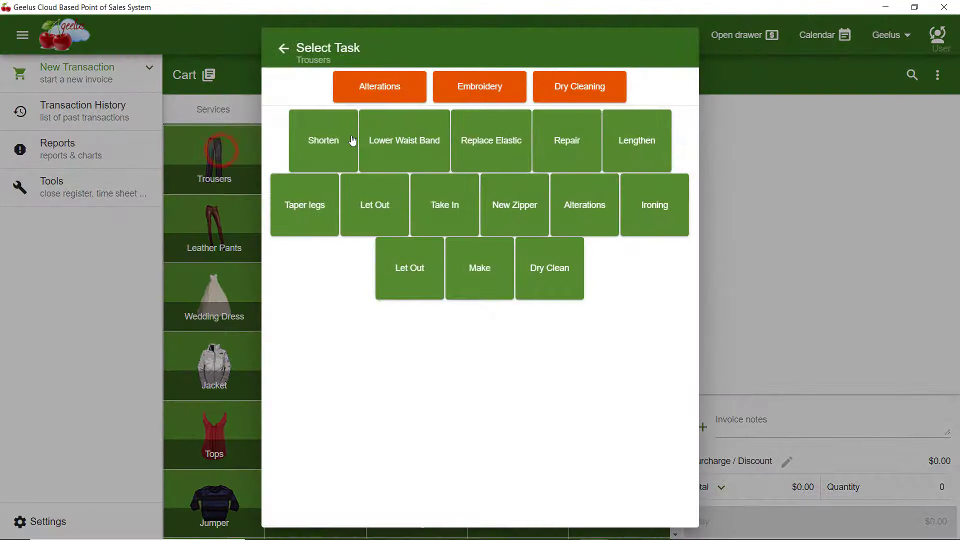
{"action": "left_click", "coordinate": [328, 139]}
{"action": "left_click", "coordinate": [338, 113]}
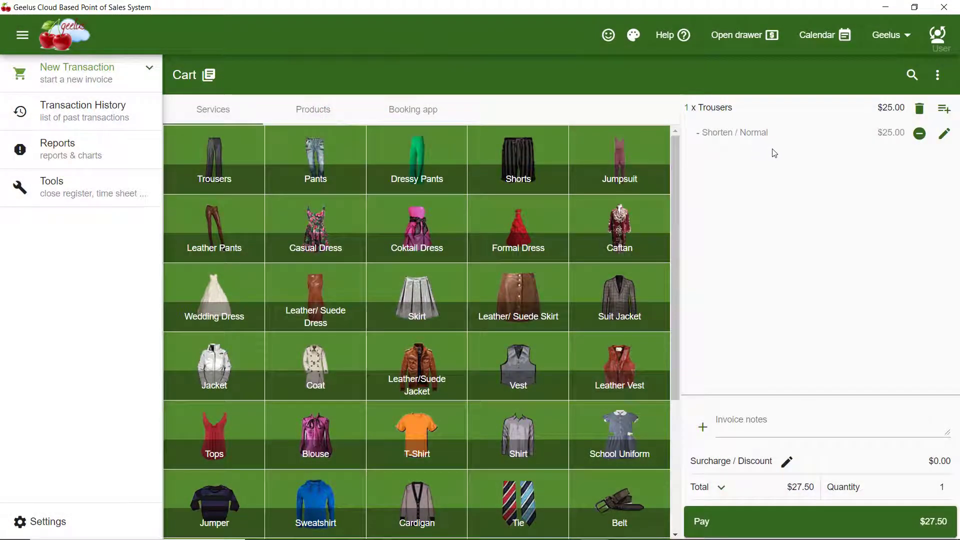
{"action": "left_click", "coordinate": [943, 110]}
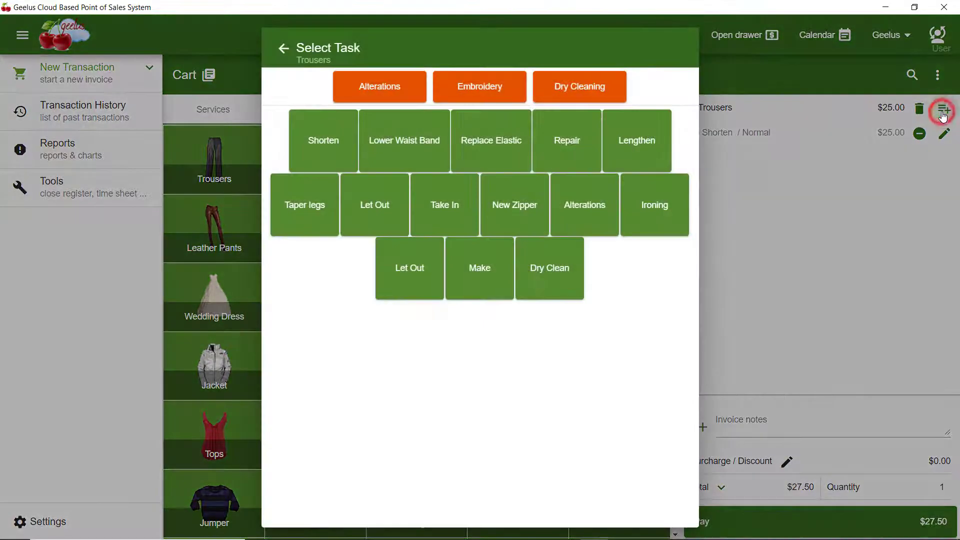
{"action": "left_click", "coordinate": [542, 276]}
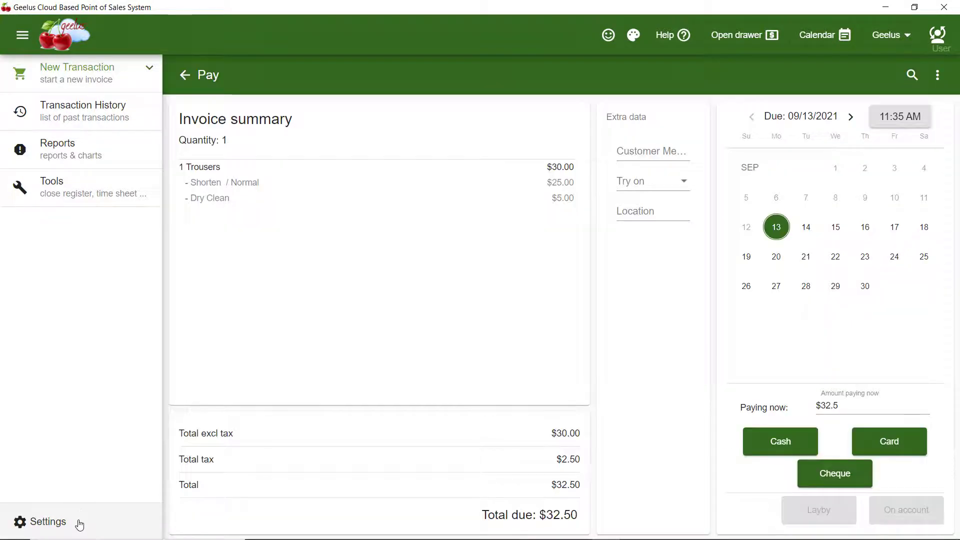
Enable adding add-ons for the Shorten / Normal task of the Trousers item.
{"action": "left_click", "coordinate": [79, 523]}
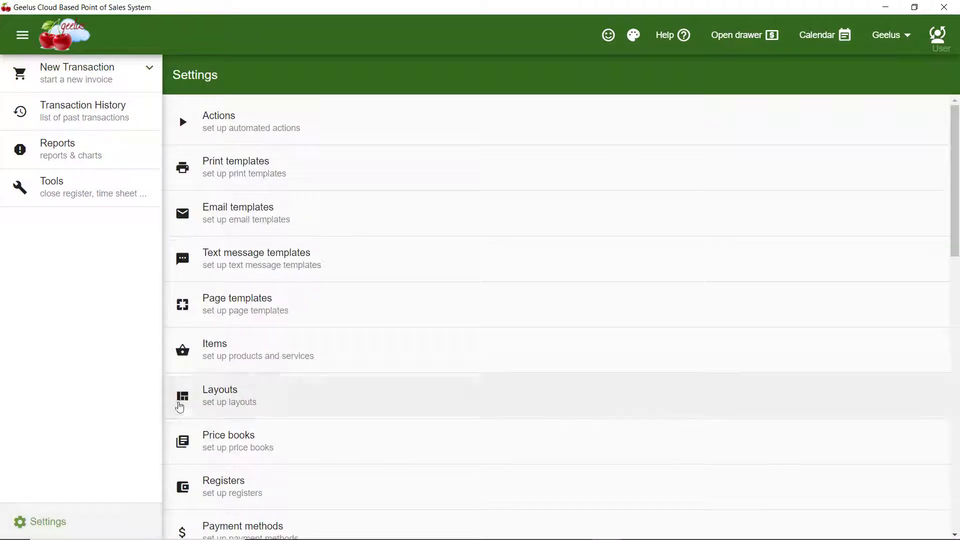
{"action": "left_click", "coordinate": [221, 363]}
{"action": "left_click", "coordinate": [927, 326]}
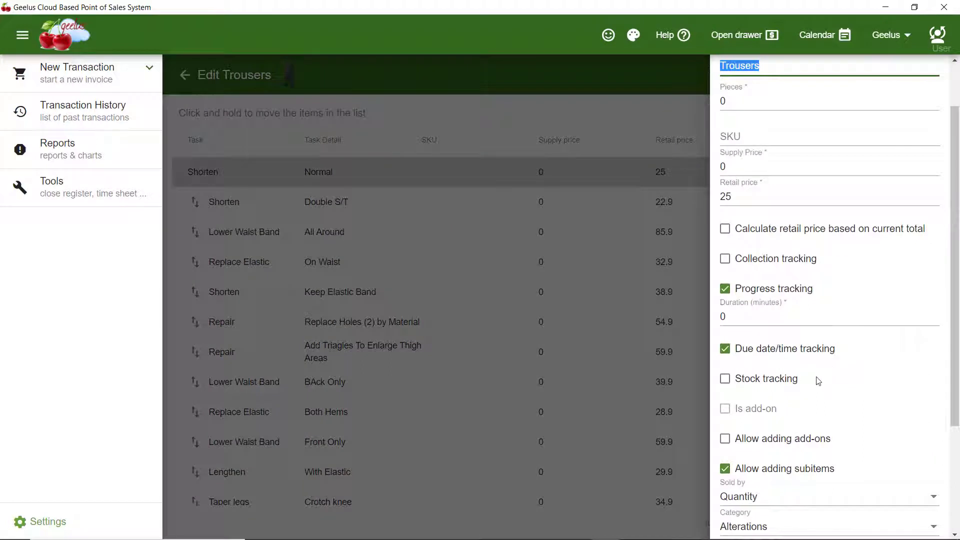
{"action": "left_click", "coordinate": [725, 440]}
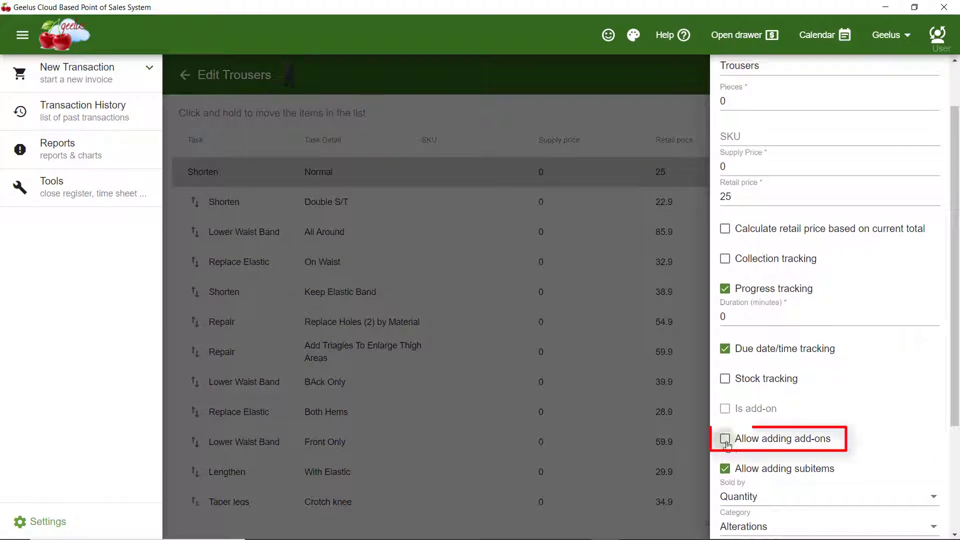
{"action": "left_click", "coordinate": [726, 442]}
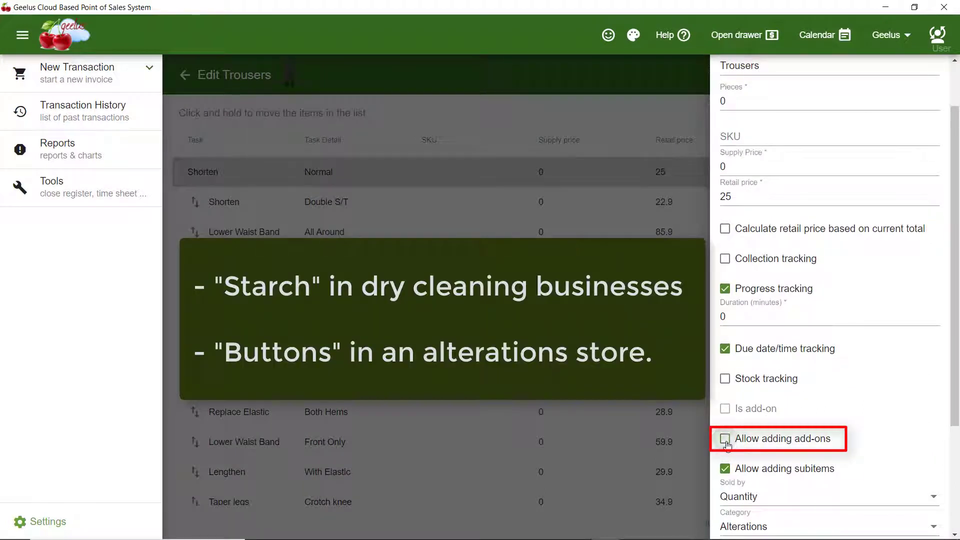
{"action": "left_click", "coordinate": [829, 440]}
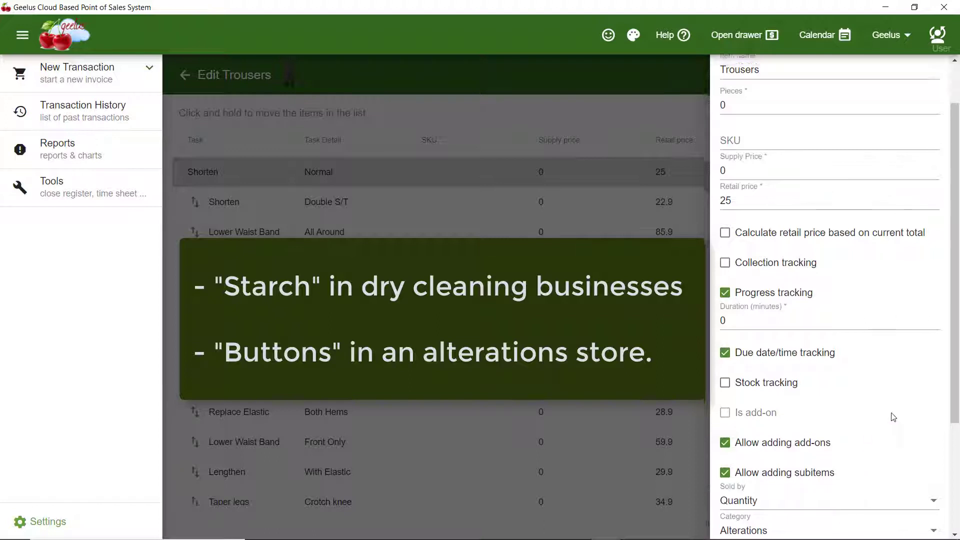
{"action": "scroll", "coordinate": [889, 417], "scroll_direction": "up", "scroll_amount": 2}
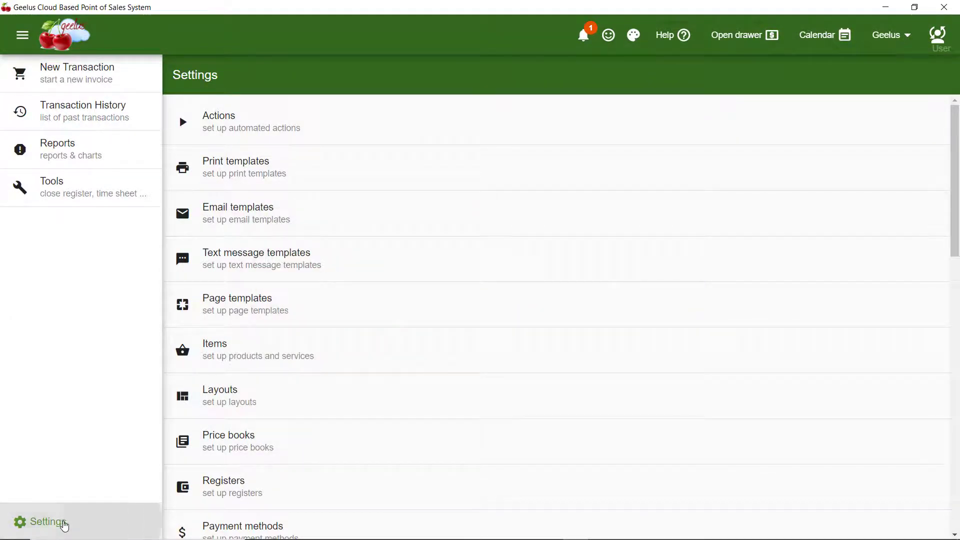
Create an item category named Alterations that uses a separate sequence with transaction number prefix A.
{"action": "scroll", "coordinate": [338, 452], "scroll_direction": "down", "scroll_amount": 5}
{"action": "left_click", "coordinate": [298, 482]}
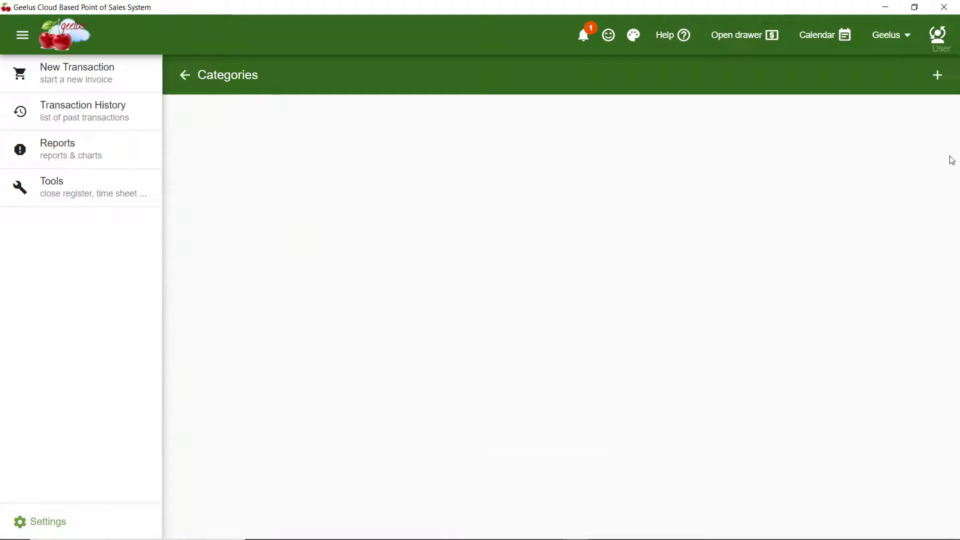
{"action": "left_click", "coordinate": [934, 75]}
{"action": "type", "text": "Alterations"}
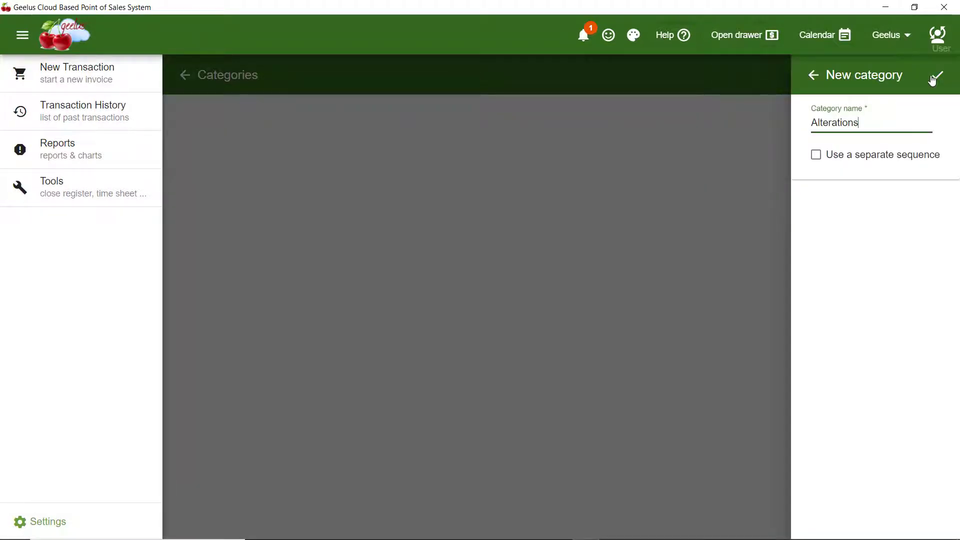
{"action": "left_click", "coordinate": [849, 156]}
{"action": "left_click", "coordinate": [829, 180]}
{"action": "type", "text": "A"}
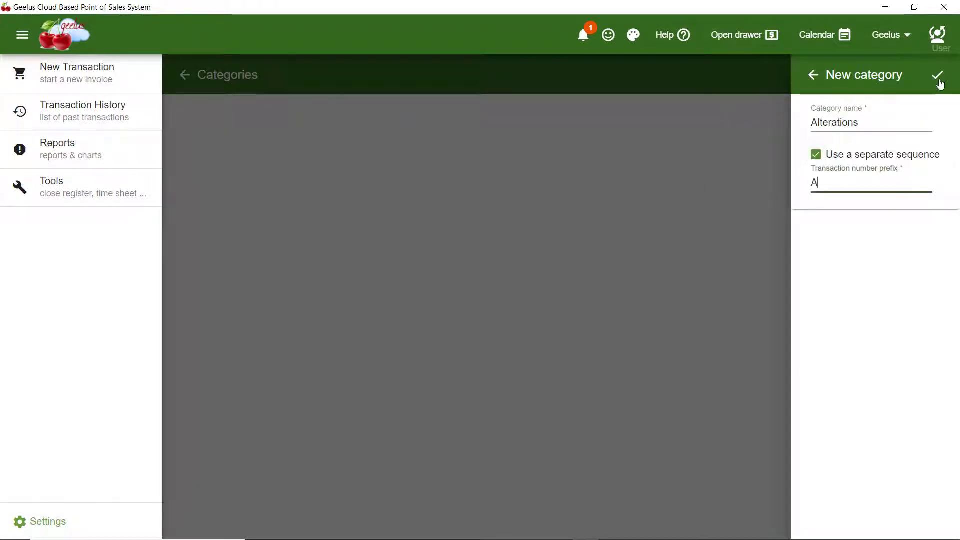
{"action": "left_click", "coordinate": [936, 76]}
Add a Dry Cleaning category that uses a separate sequence with transaction number prefix D.
{"action": "left_click", "coordinate": [936, 75]}
{"action": "type", "text": "Dr"}
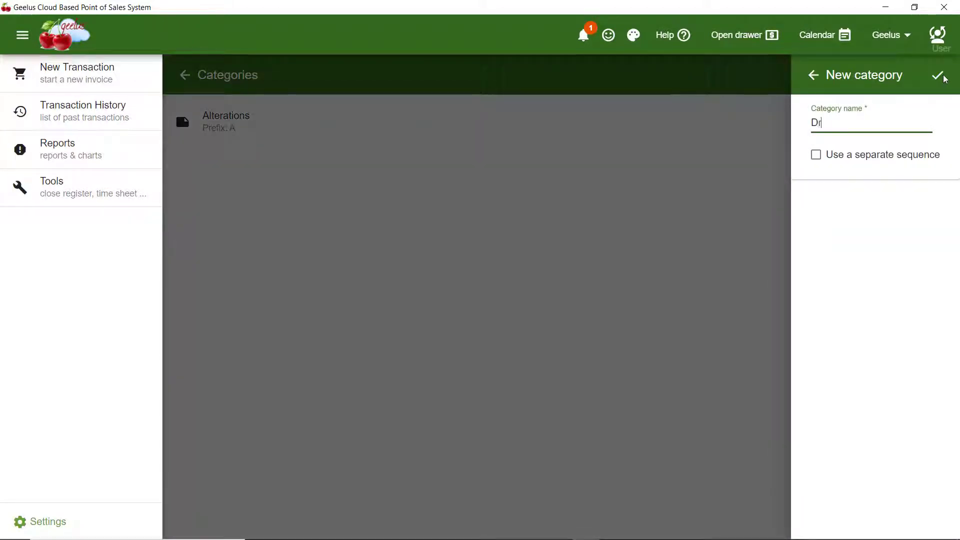
{"action": "type", "text": "y Cleaning"}
{"action": "key", "text": "Tab"}
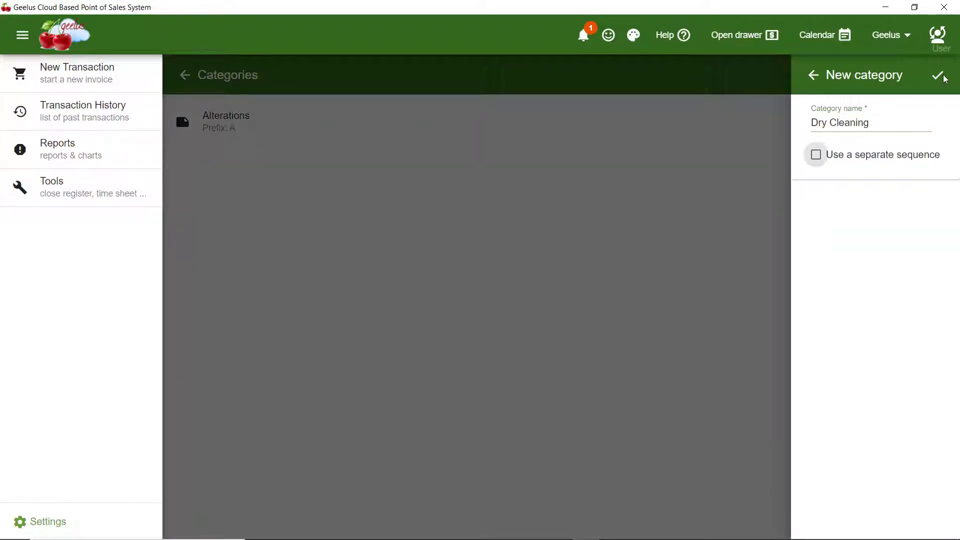
{"action": "key", "text": "space"}
{"action": "key", "text": "Tab"}
{"action": "type", "text": "D"}
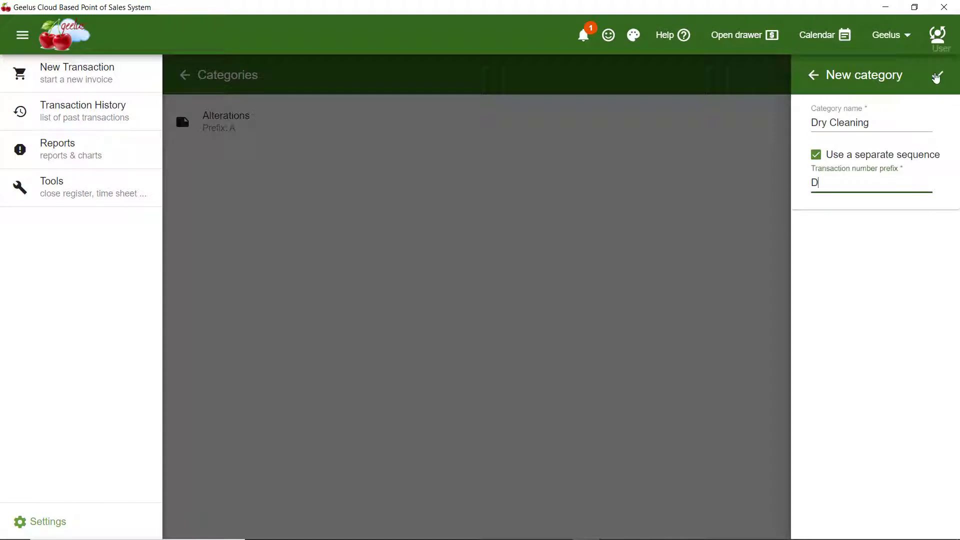
{"action": "left_click", "coordinate": [937, 75]}
Add an Embroidery category that uses a separate sequence with transaction number prefix E.
{"action": "left_click", "coordinate": [938, 76]}
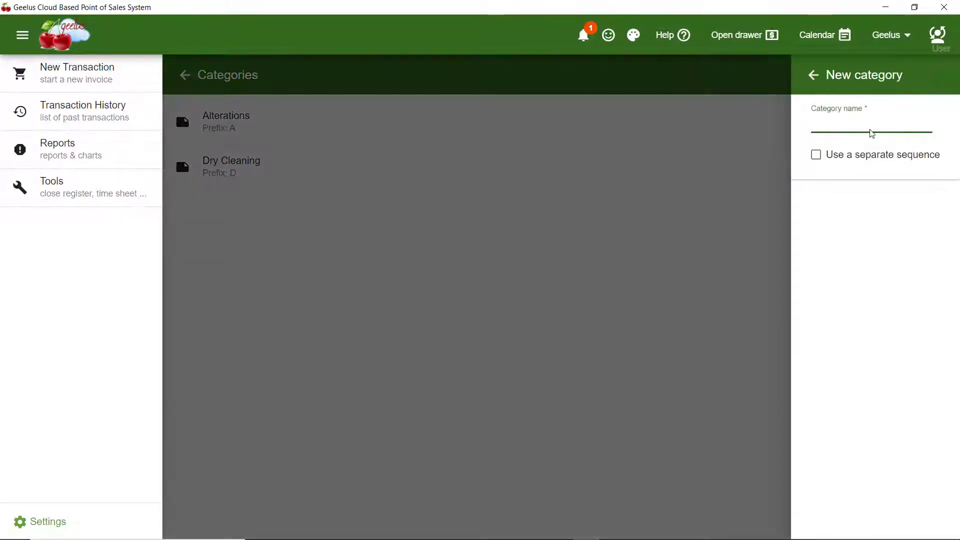
{"action": "type", "text": "Embroidery"}
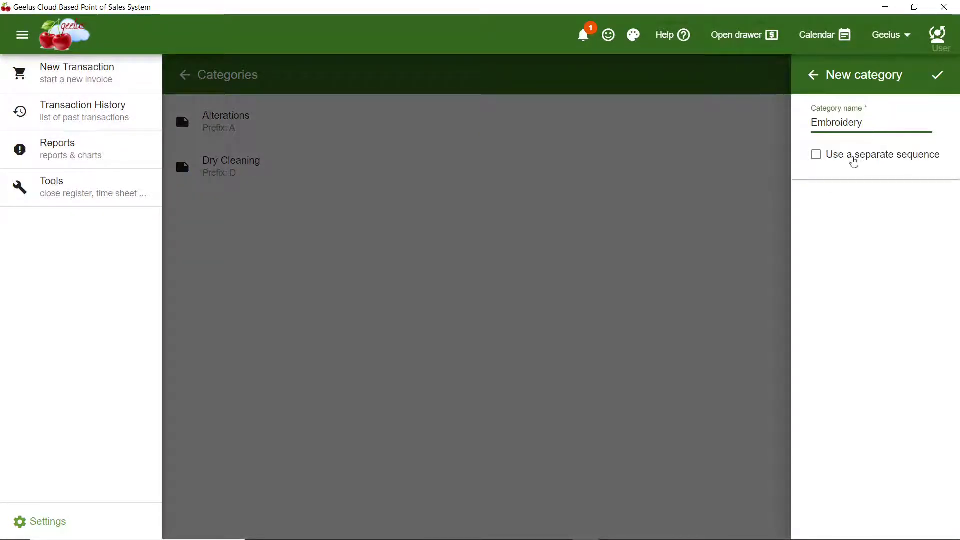
{"action": "left_click", "coordinate": [853, 161]}
{"action": "key", "text": "Tab"}
{"action": "type", "text": "E"}
{"action": "left_click", "coordinate": [931, 85]}
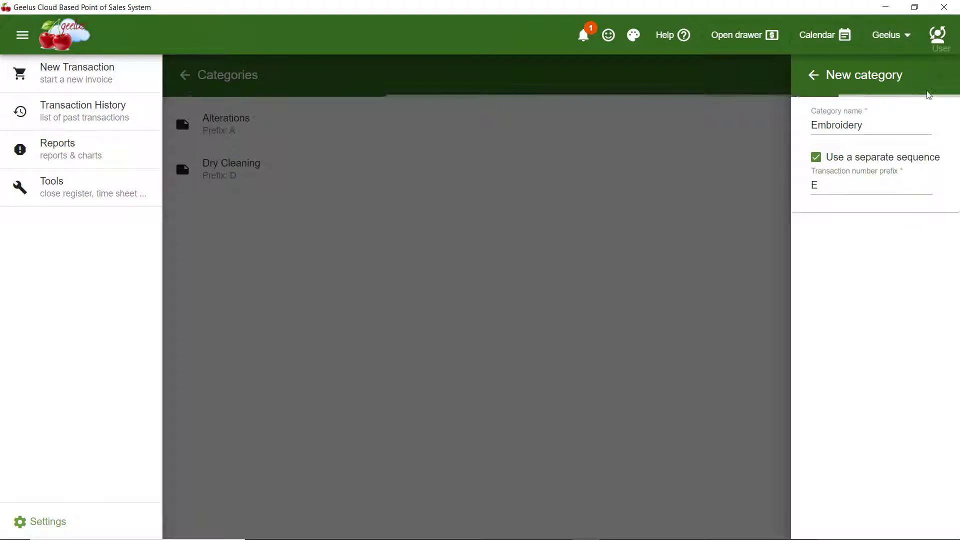
Create a non-inclusive tax named VAT with a rate of 10 in the tax settings.
{"action": "left_click", "coordinate": [47, 520]}
{"action": "scroll", "coordinate": [218, 463], "scroll_direction": "down", "scroll_amount": 5}
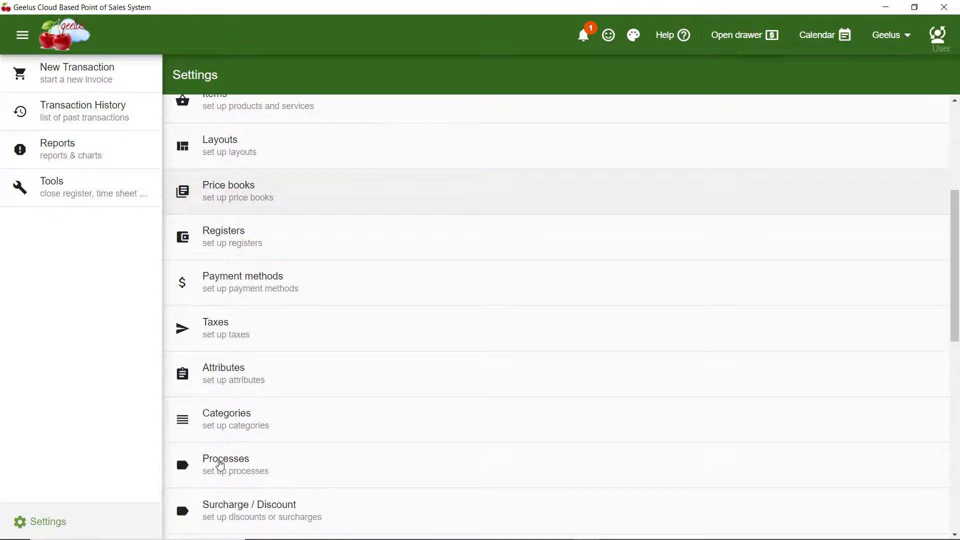
{"action": "left_click", "coordinate": [261, 331]}
{"action": "left_click", "coordinate": [937, 78]}
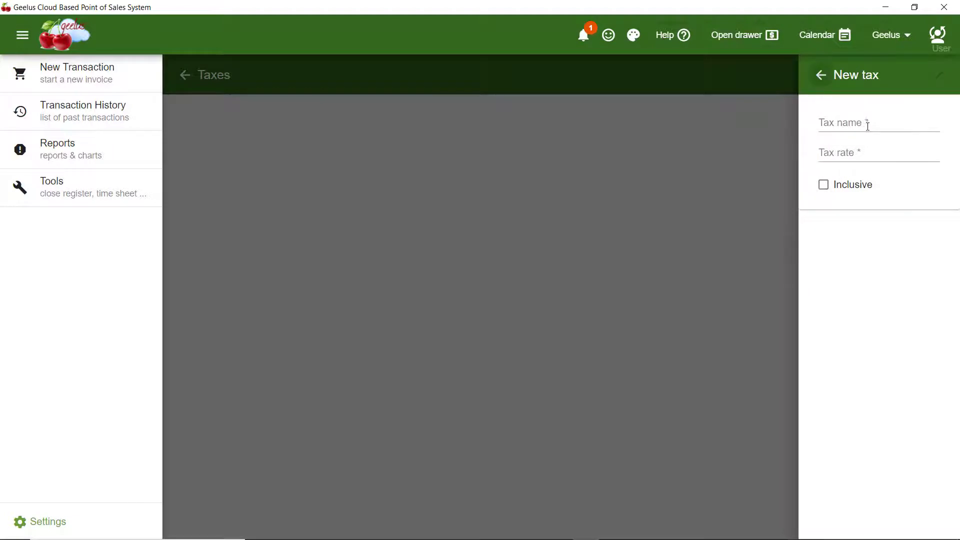
{"action": "left_click", "coordinate": [867, 126]}
{"action": "type", "text": "VAT"}
{"action": "key", "text": "Tab"}
{"action": "type", "text": "1"}
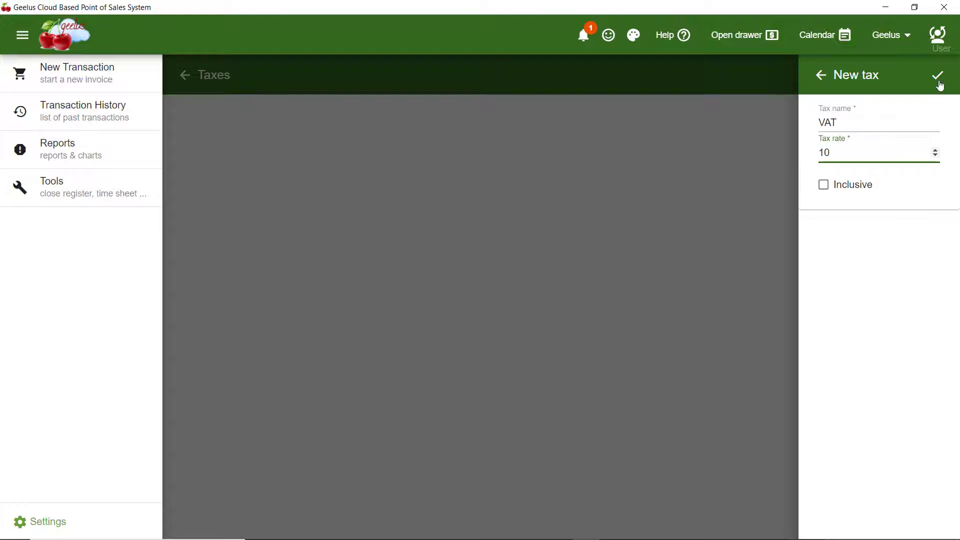
{"action": "type", "text": "0"}
{"action": "left_click", "coordinate": [938, 82]}
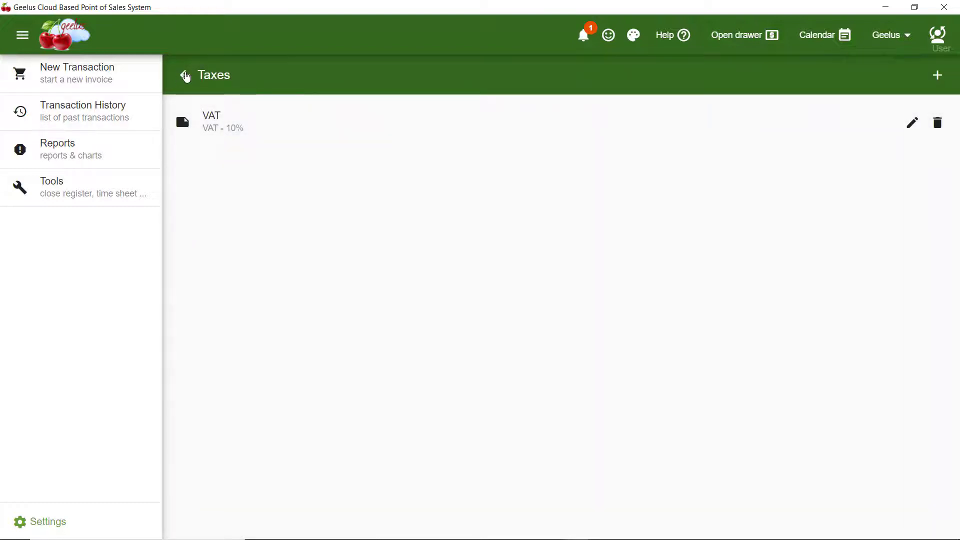
Create an item attribute named Task with the default value Task Value in the attribute settings.
{"action": "left_click", "coordinate": [186, 76]}
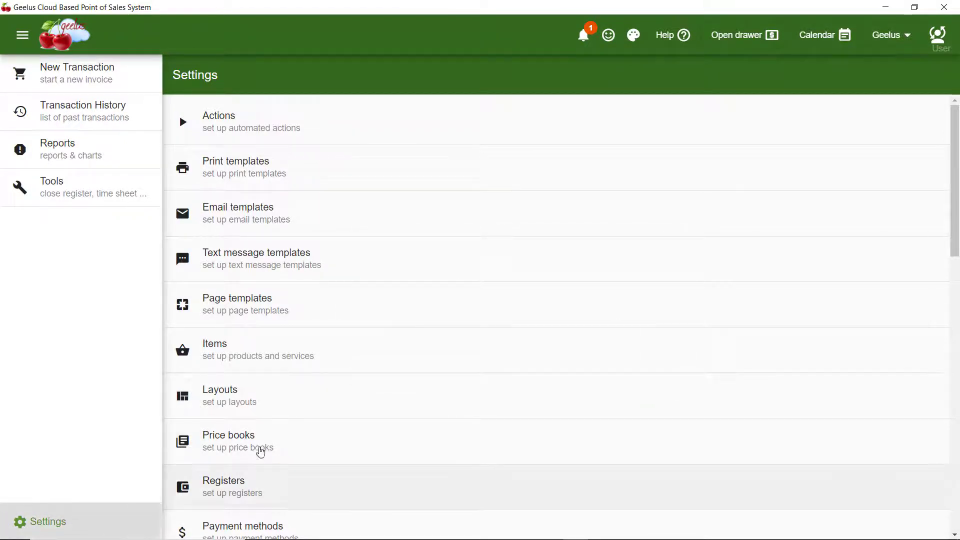
{"action": "scroll", "coordinate": [261, 452], "scroll_direction": "down", "scroll_amount": 5}
{"action": "left_click", "coordinate": [259, 373]}
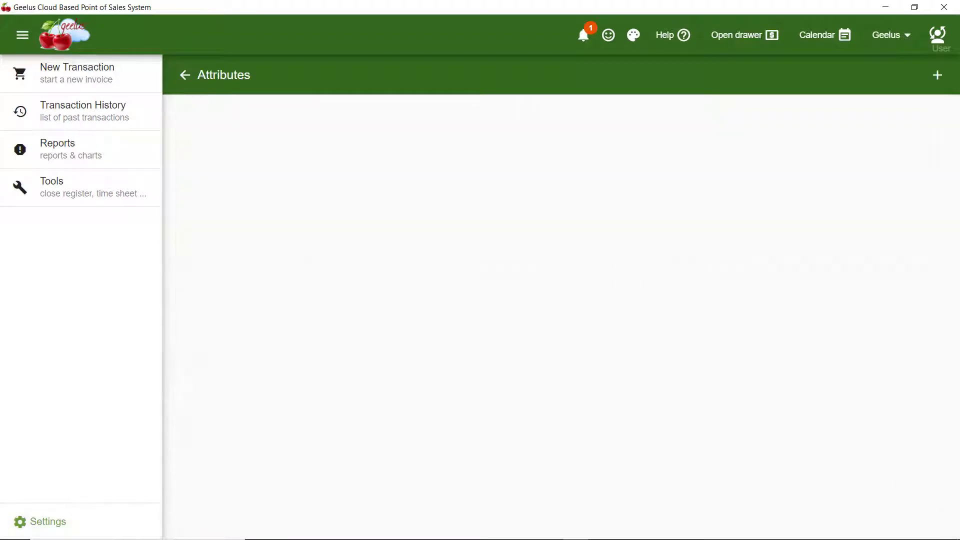
{"action": "left_click", "coordinate": [934, 76]}
{"action": "type", "text": "Task"}
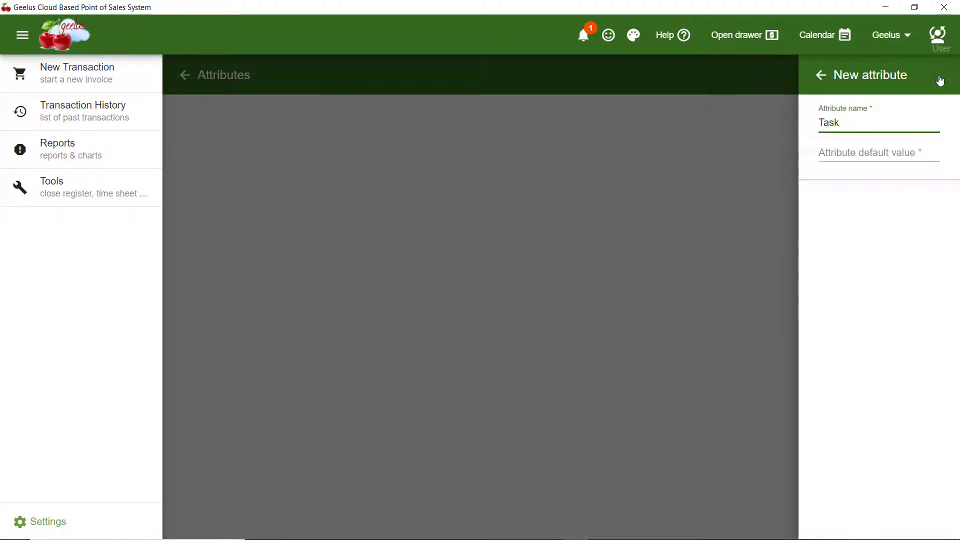
{"action": "key", "text": "Tab"}
{"action": "type", "text": "Task "}
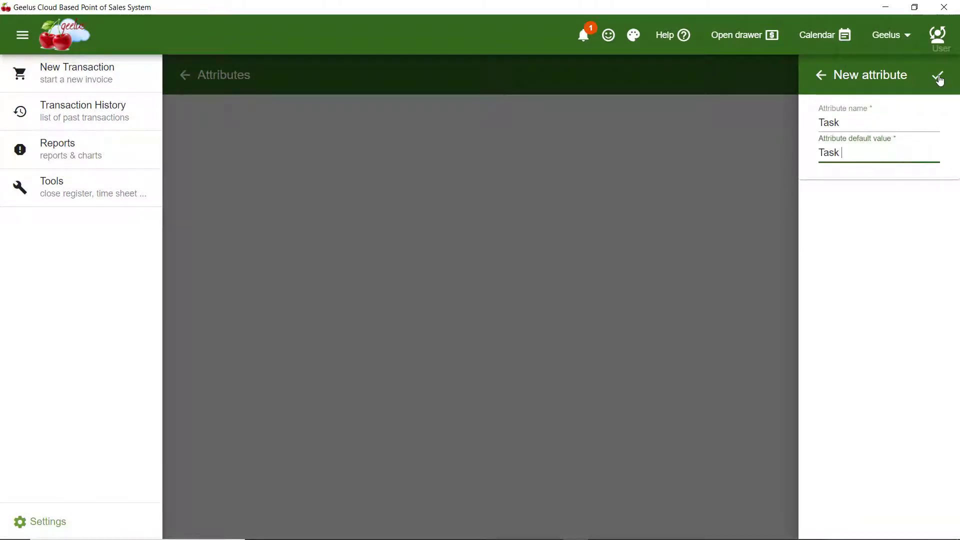
{"action": "type", "text": "Value"}
{"action": "left_click", "coordinate": [938, 79]}
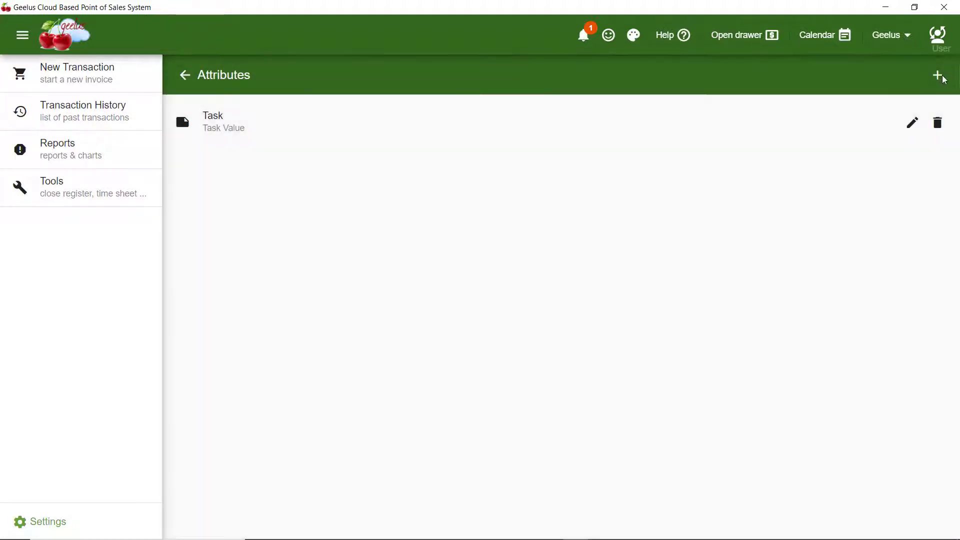
Add a second attribute named Task Detail with the default value Task Detail Value.
{"action": "left_click", "coordinate": [940, 77]}
{"action": "type", "text": "Task Detai"}
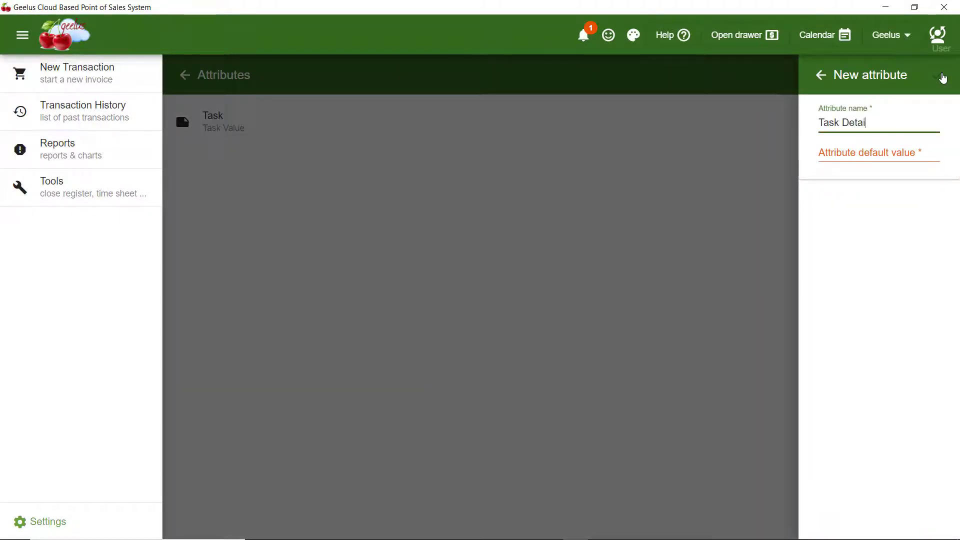
{"action": "type", "text": "l"}
{"action": "key", "text": "Tab"}
{"action": "type", "text": "Task Det"}
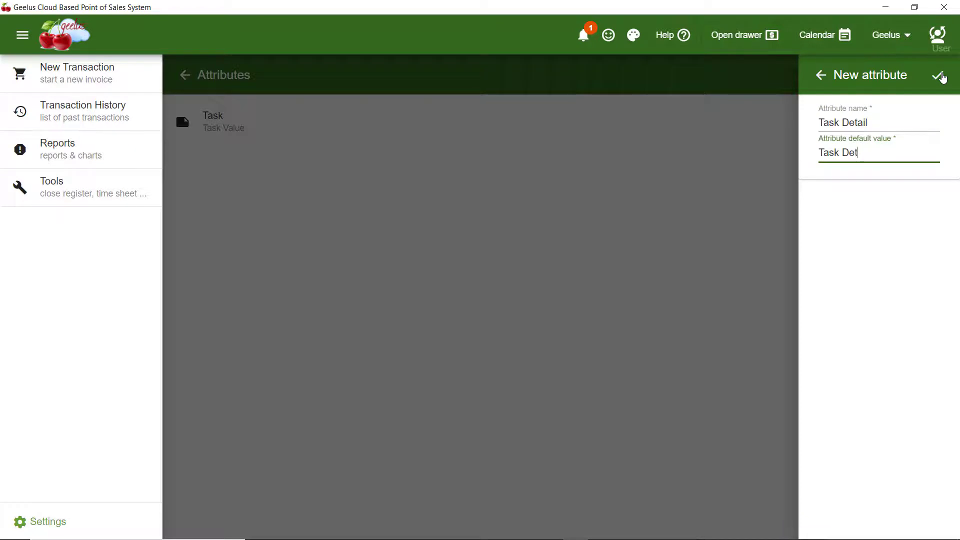
{"action": "type", "text": "ail Value"}
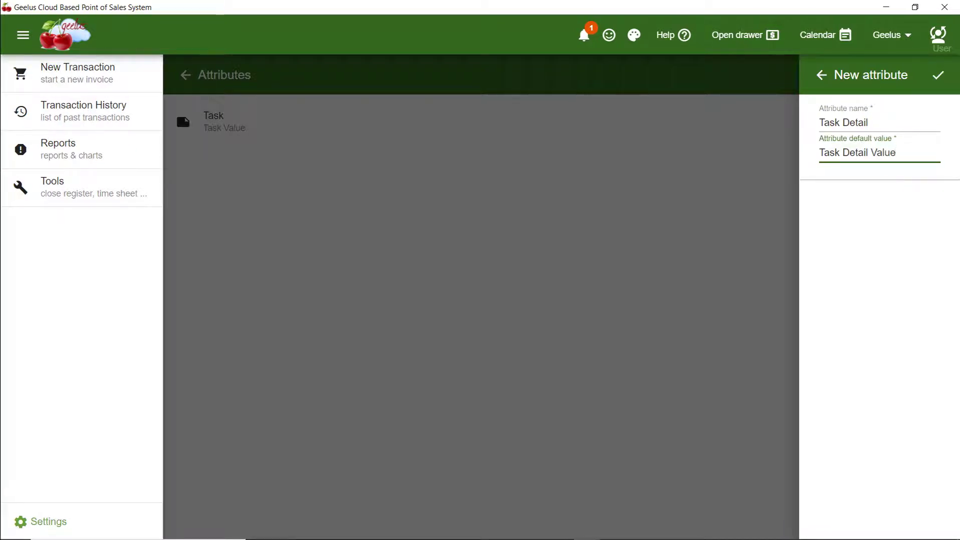
{"action": "left_click", "coordinate": [938, 77]}
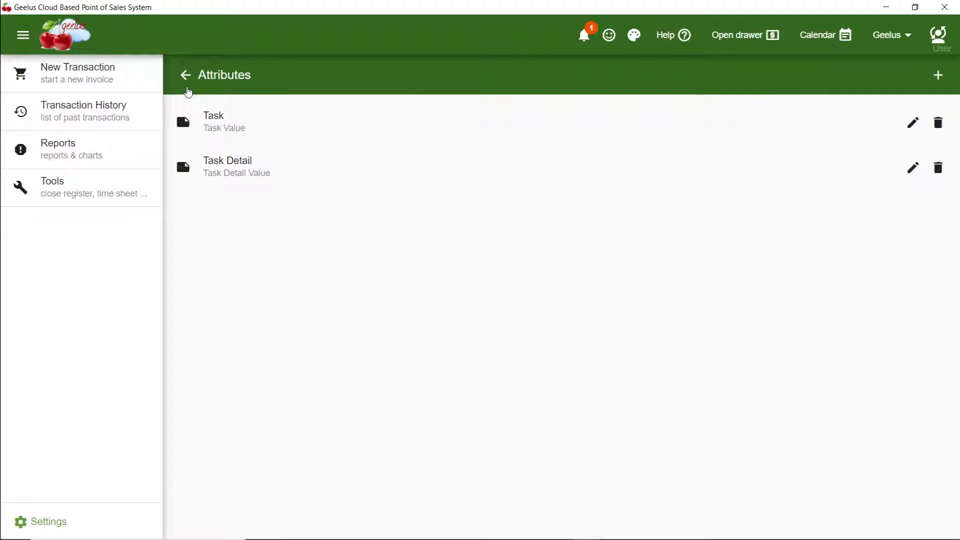
Start a CSV import of products and services and choose SampleItemImport.csv from the desktop as the source file.
{"action": "left_click", "coordinate": [186, 84]}
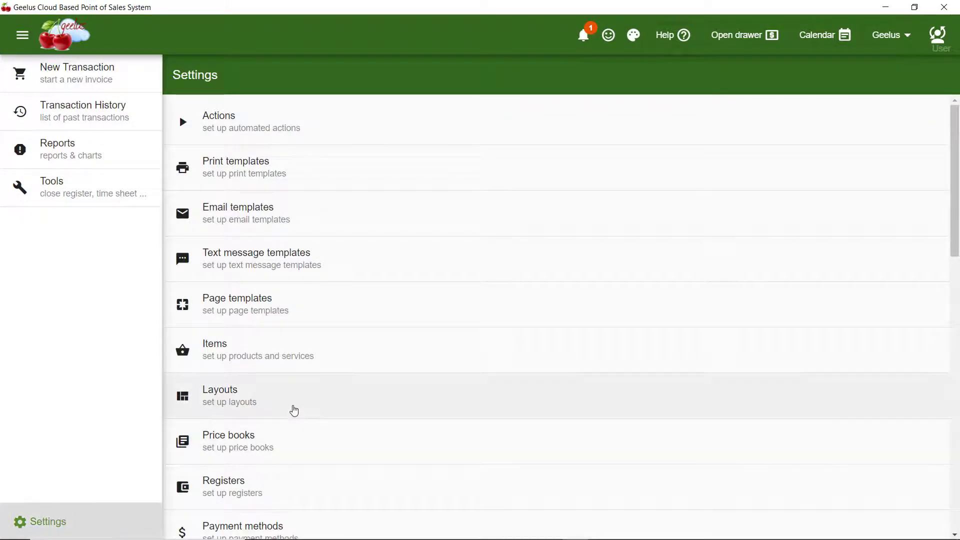
{"action": "scroll", "coordinate": [294, 410], "scroll_direction": "down", "scroll_amount": 10}
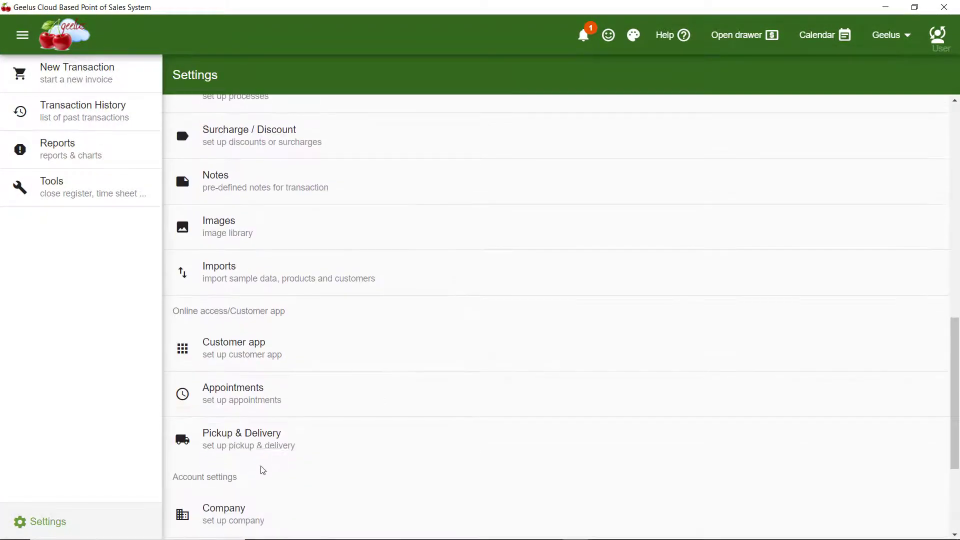
{"action": "left_click", "coordinate": [254, 287]}
{"action": "left_click", "coordinate": [307, 111]}
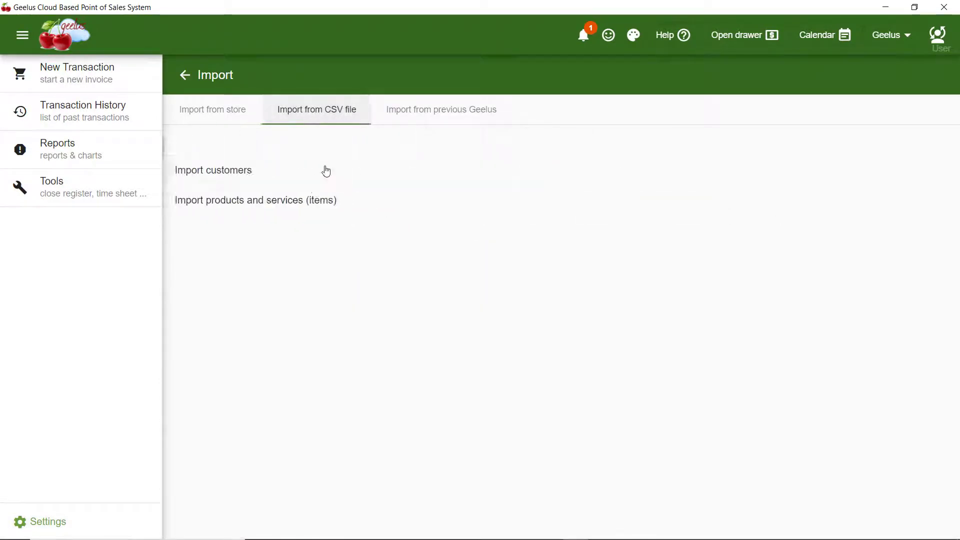
{"action": "left_click", "coordinate": [280, 200]}
{"action": "left_click", "coordinate": [212, 137]}
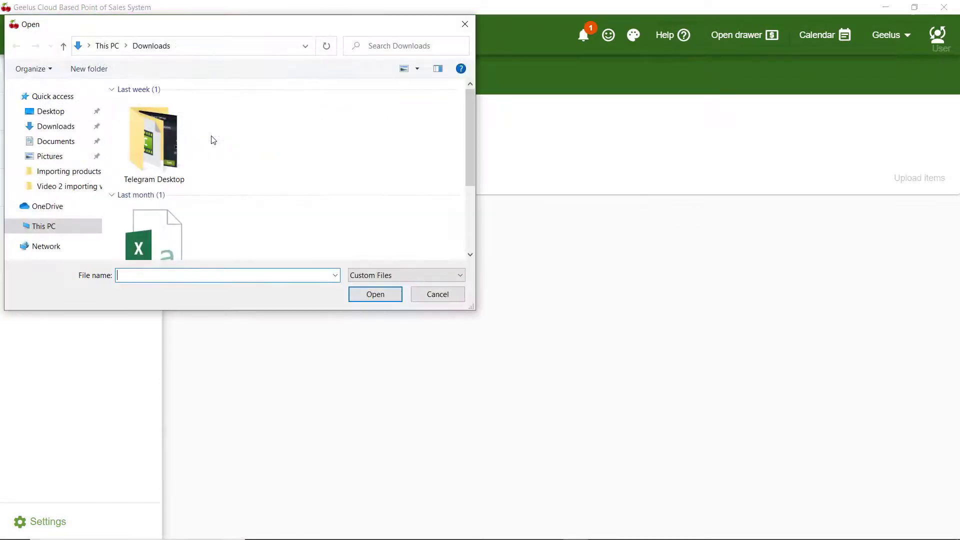
{"action": "left_click", "coordinate": [97, 112]}
{"action": "double_click", "coordinate": [167, 136]}
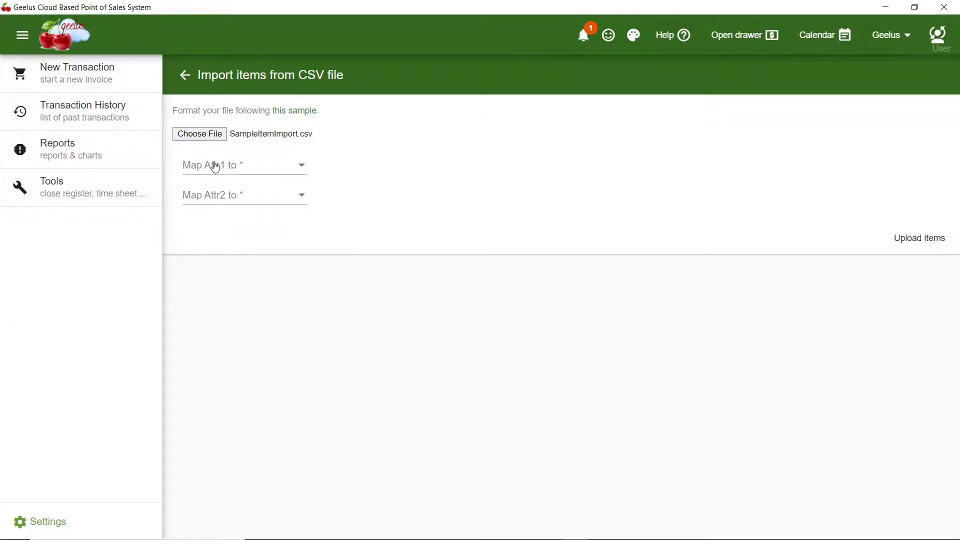
Map Attr1 to Task and Attr2 to Task Detail, and upload the items from the CSV file.
{"action": "left_click", "coordinate": [215, 167]}
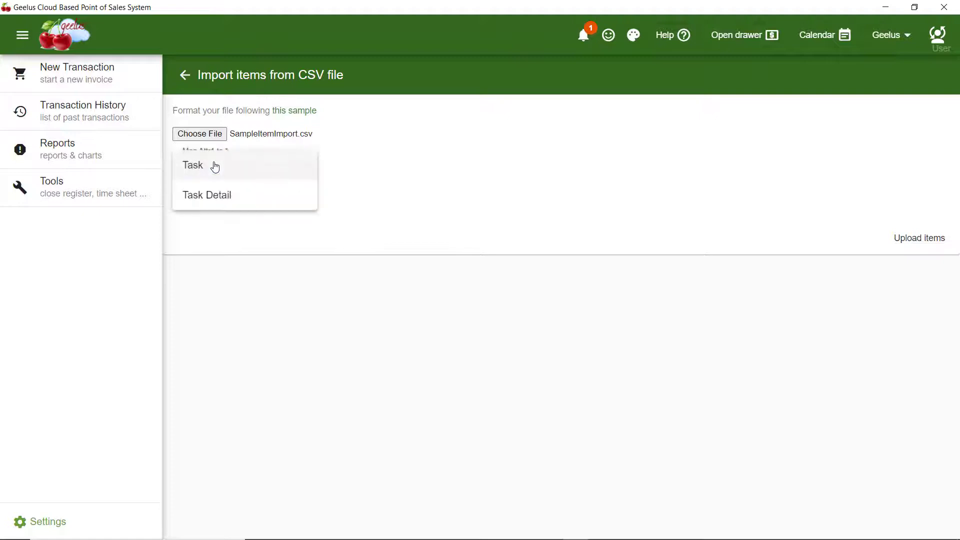
{"action": "left_click", "coordinate": [215, 167]}
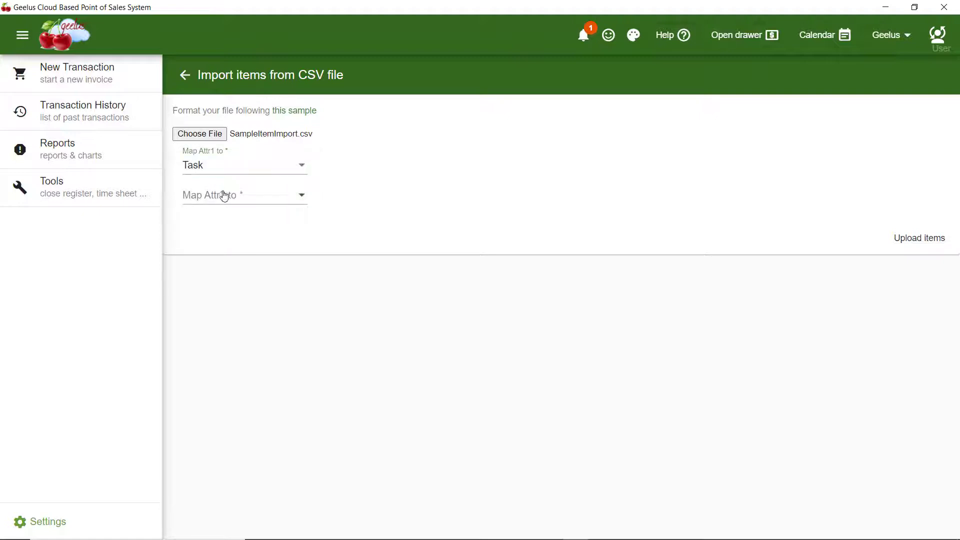
{"action": "left_click", "coordinate": [222, 195]}
{"action": "left_click", "coordinate": [223, 227]}
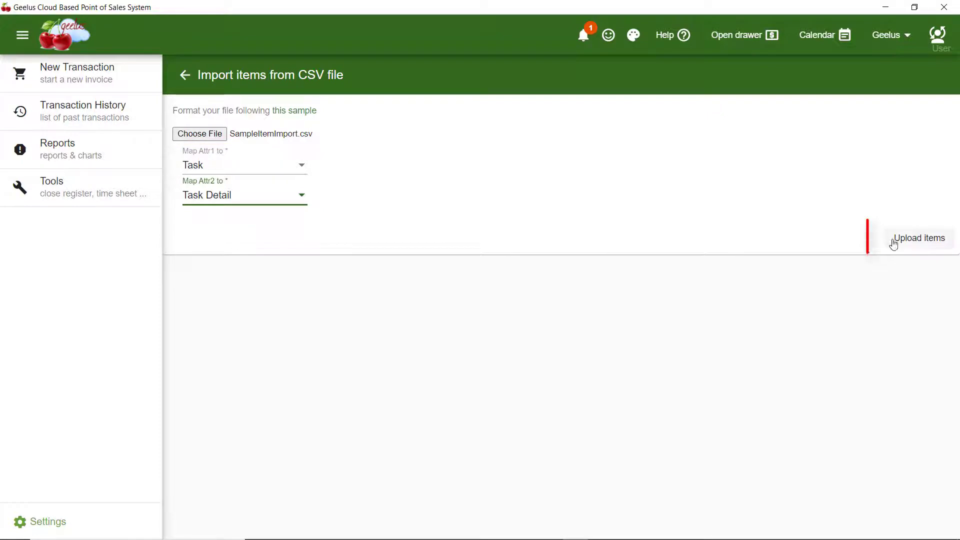
{"action": "left_click", "coordinate": [909, 241]}
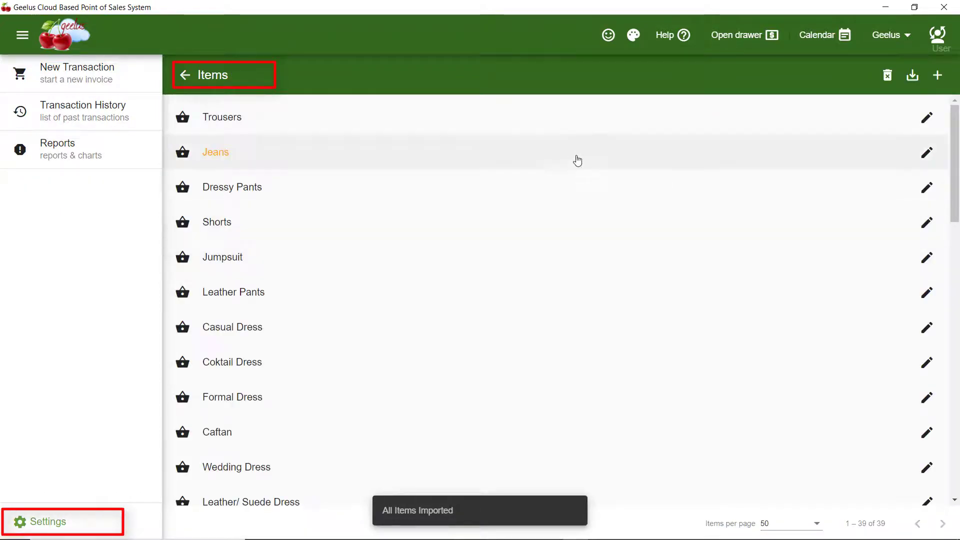
{"action": "left_click_drag", "start_coordinate": [954, 224], "coordinate": [945, 345]}
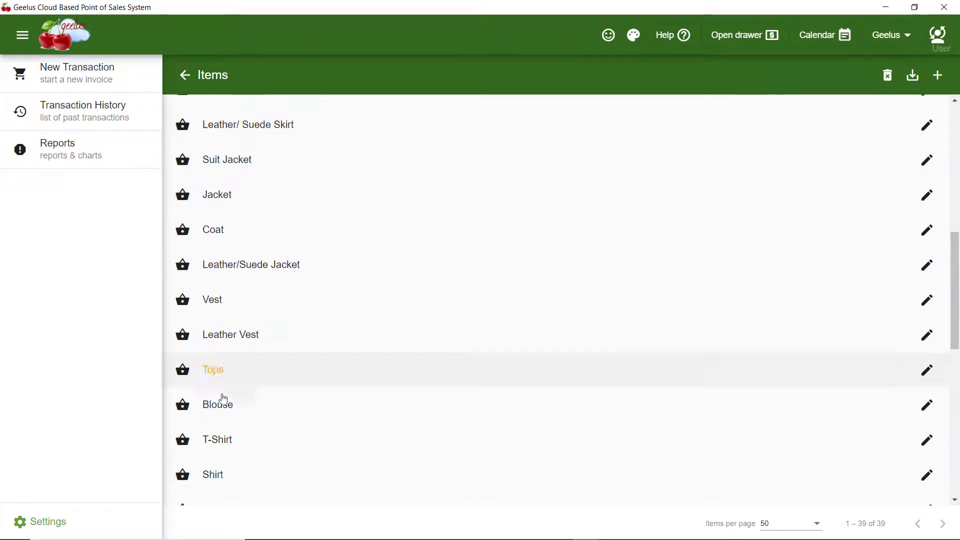
Create a layout named Main layout, add it to the current register and open it for editing.
{"action": "left_click", "coordinate": [117, 524]}
{"action": "left_click", "coordinate": [257, 405]}
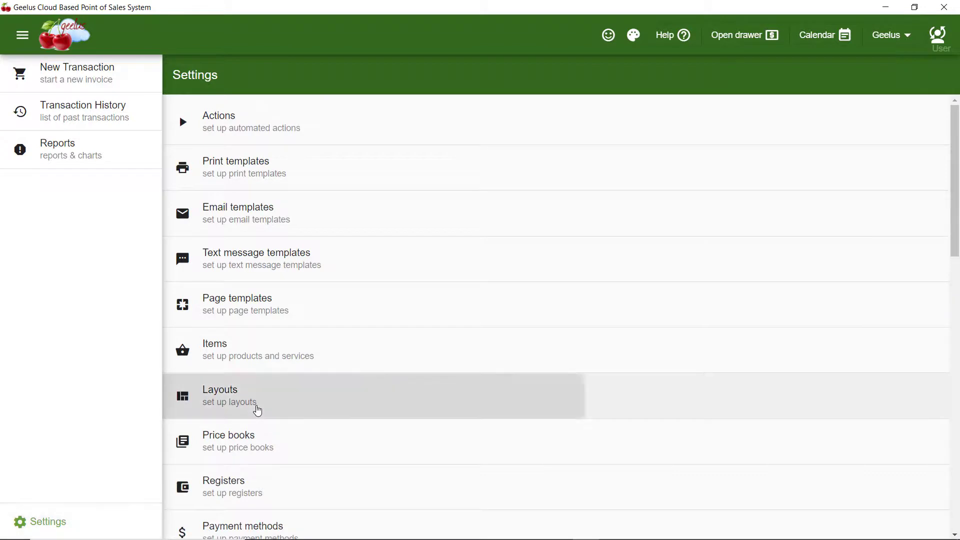
{"action": "left_click", "coordinate": [938, 75]}
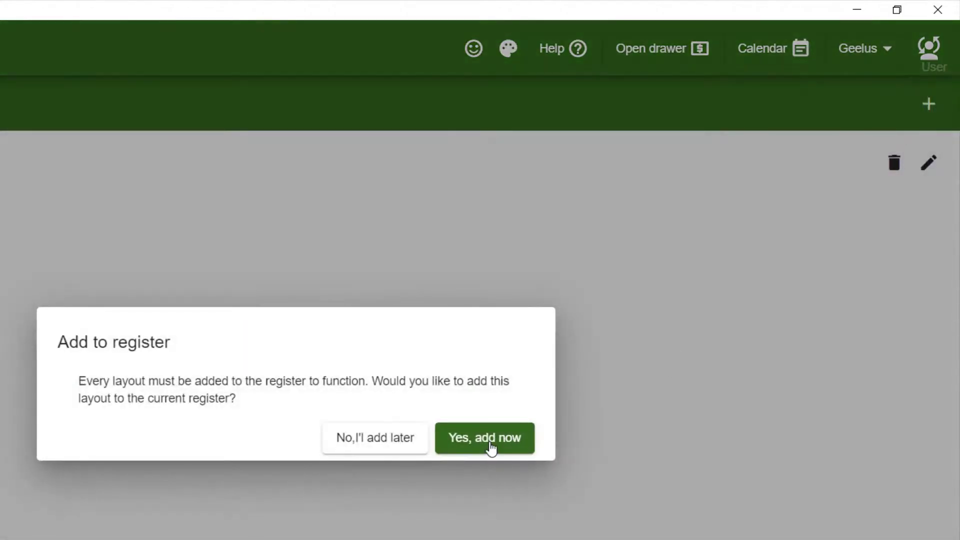
{"action": "left_click", "coordinate": [491, 448]}
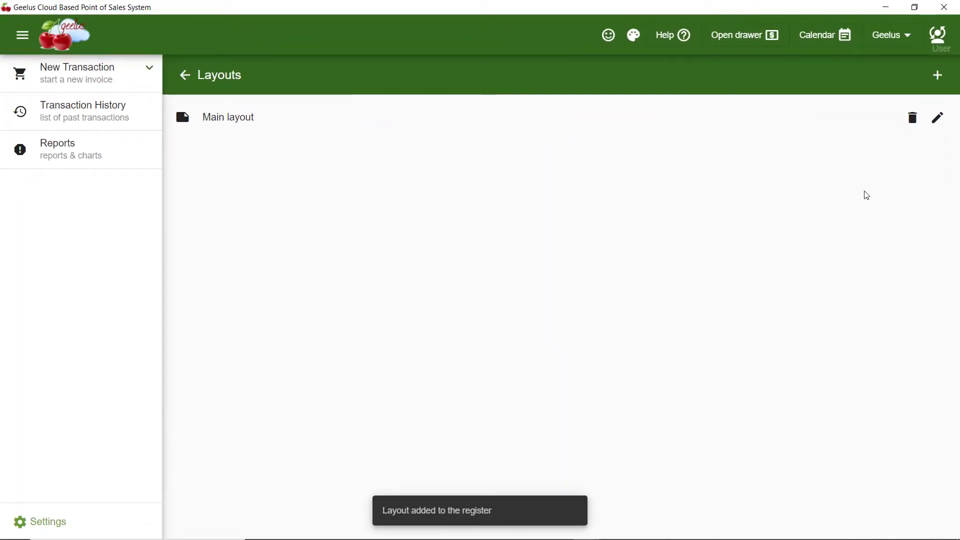
{"action": "left_click", "coordinate": [940, 122]}
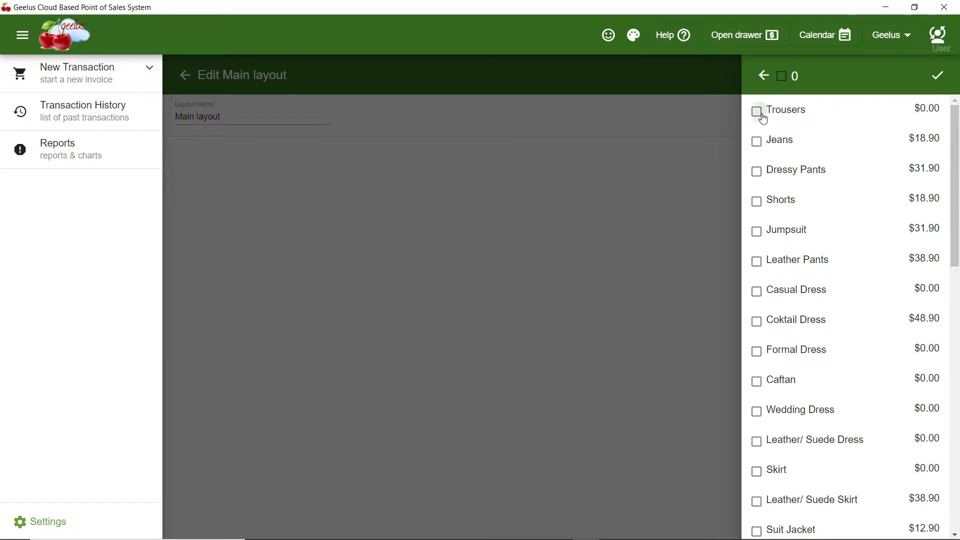
{"action": "left_click", "coordinate": [758, 112]}
{"action": "left_click", "coordinate": [757, 142]}
{"action": "left_click", "coordinate": [756, 170]}
{"action": "left_click", "coordinate": [757, 144]}
{"action": "left_click", "coordinate": [757, 112]}
{"action": "left_click", "coordinate": [757, 171]}
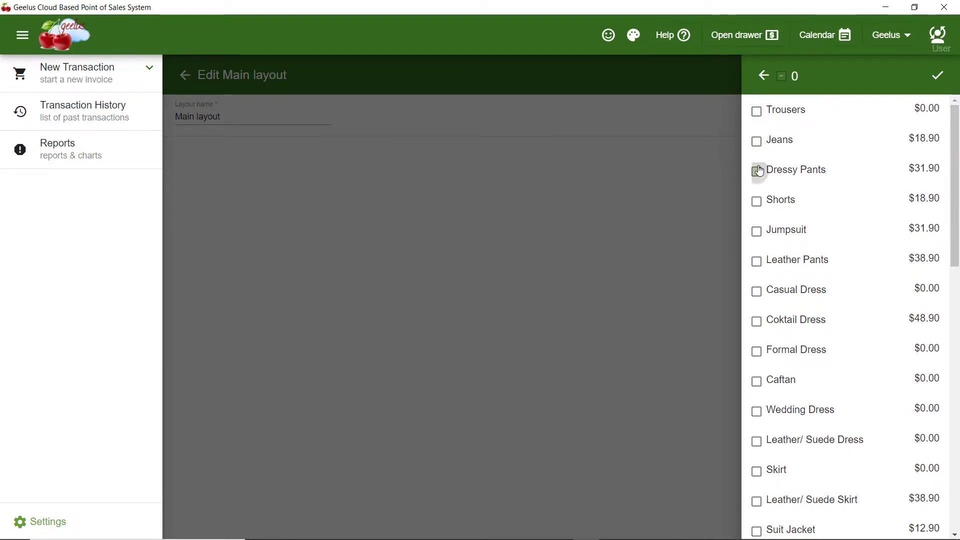
Add all available items to the Main layout and move Trousers directly below Jumpsuit in the list.
{"action": "left_click", "coordinate": [780, 80]}
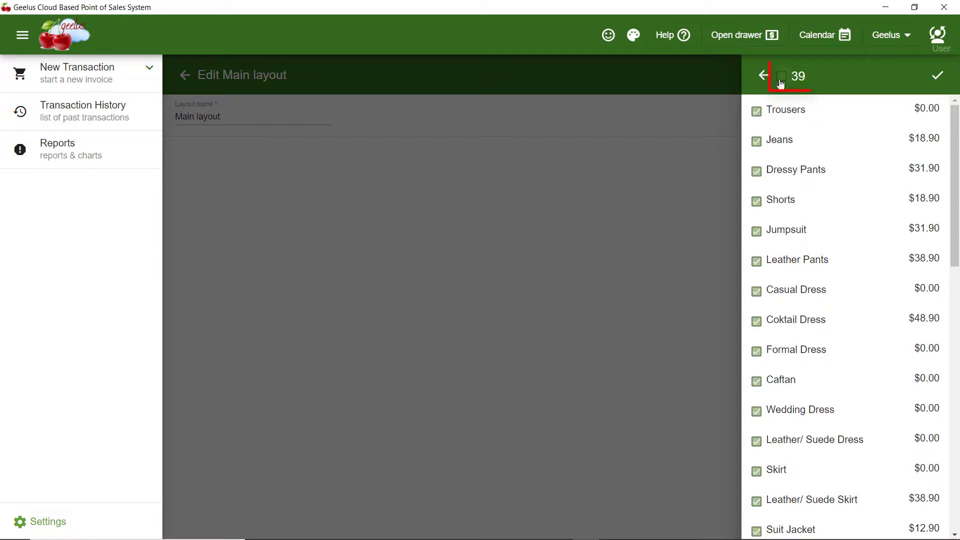
{"action": "left_click", "coordinate": [936, 78]}
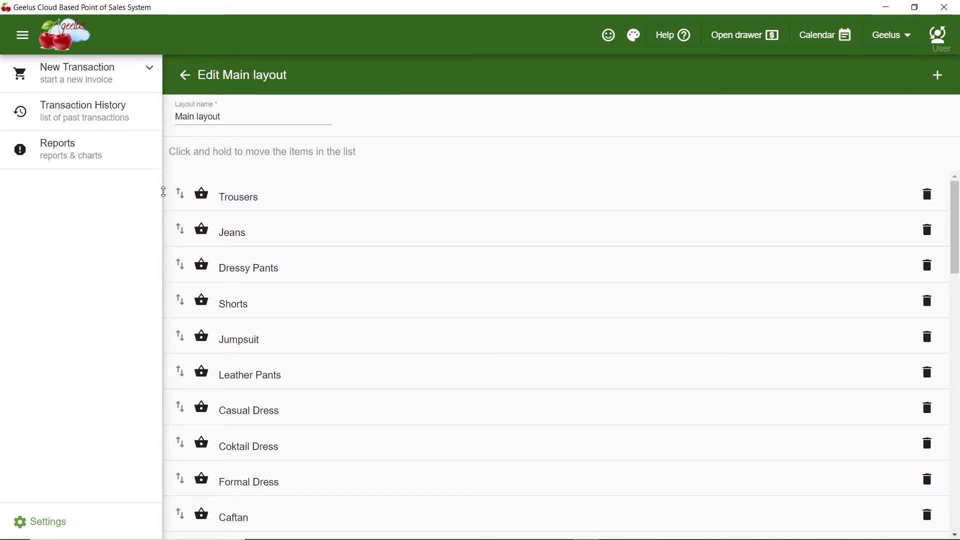
{"action": "left_click_drag", "start_coordinate": [179, 195], "coordinate": [189, 329]}
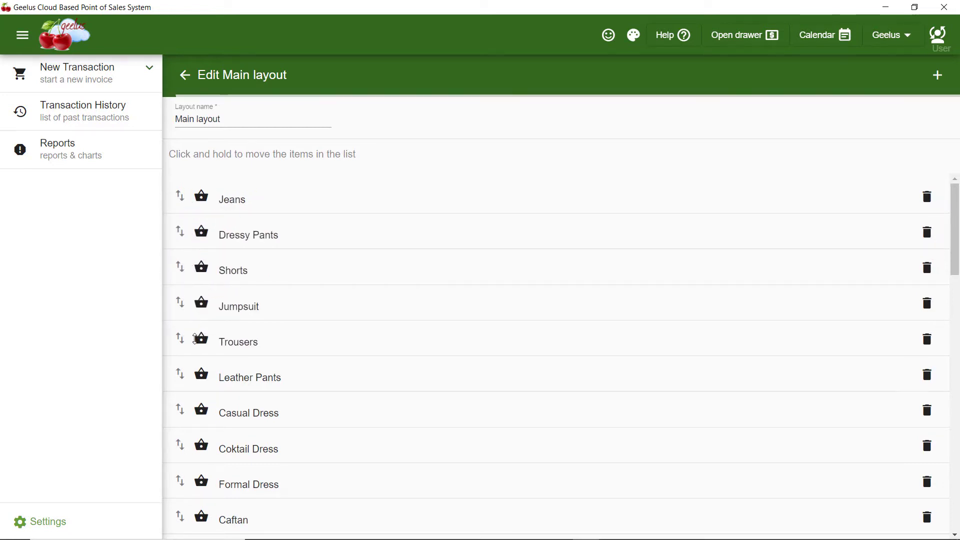